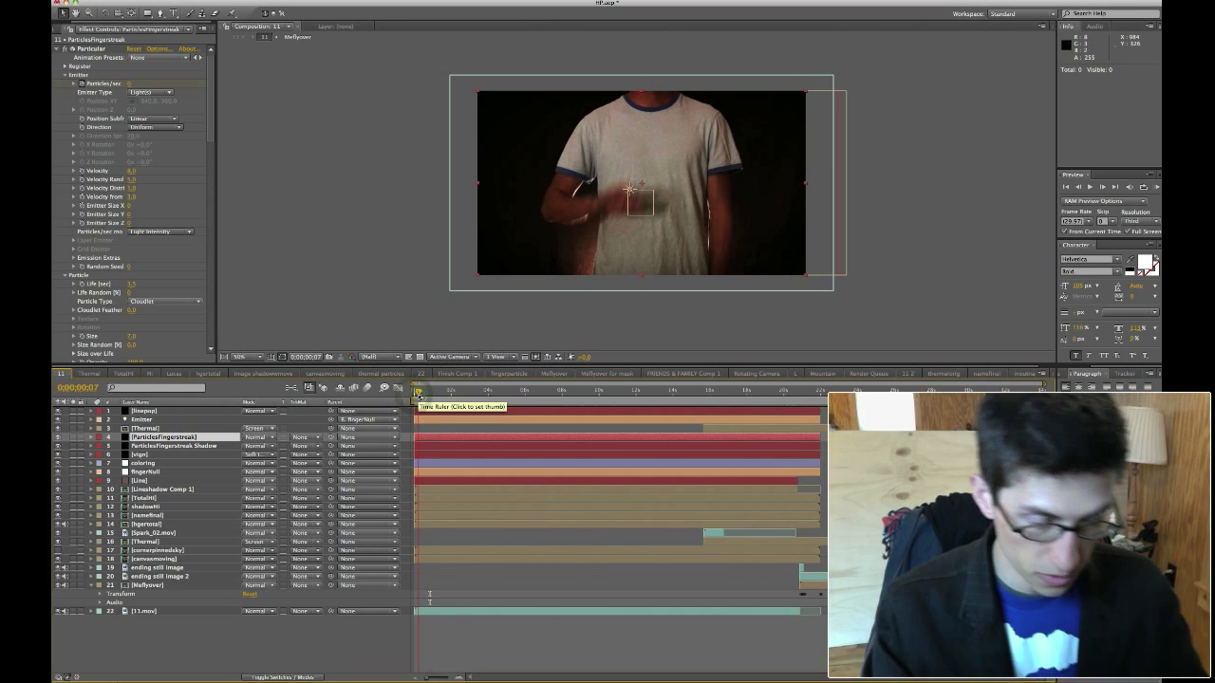
Scrub comp 11 through the hand writing 'Hi', then run through the TotalHi text animation
left_click(418, 390)
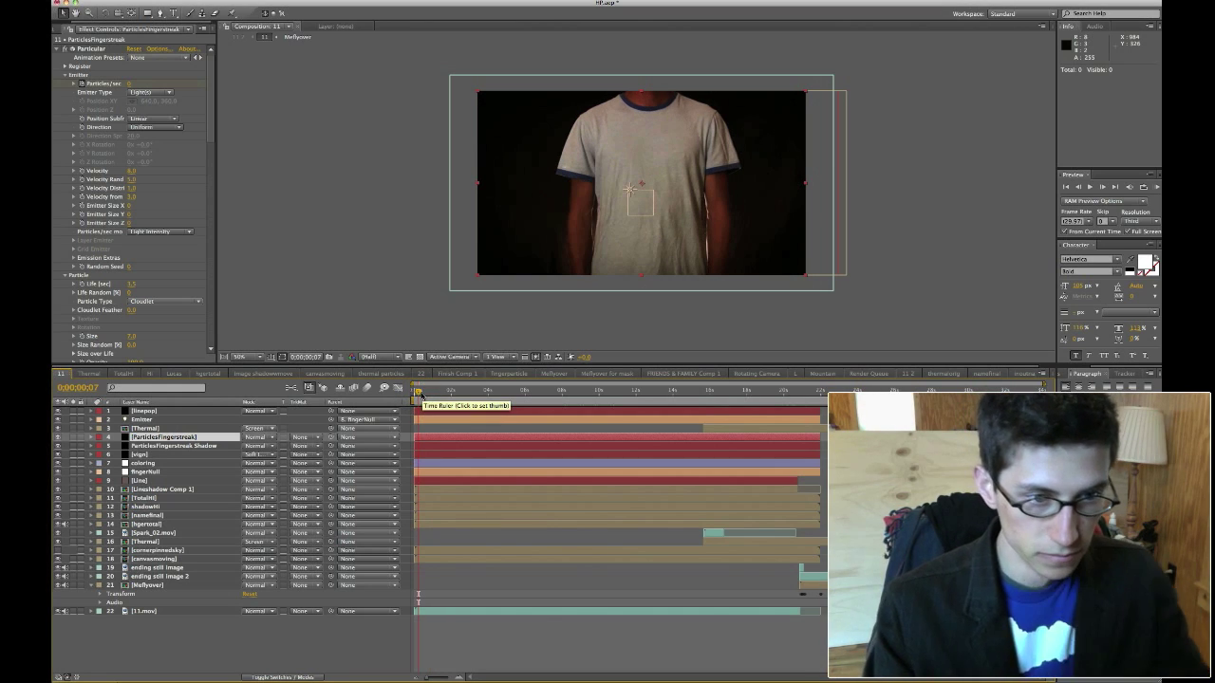
left_click(428, 391)
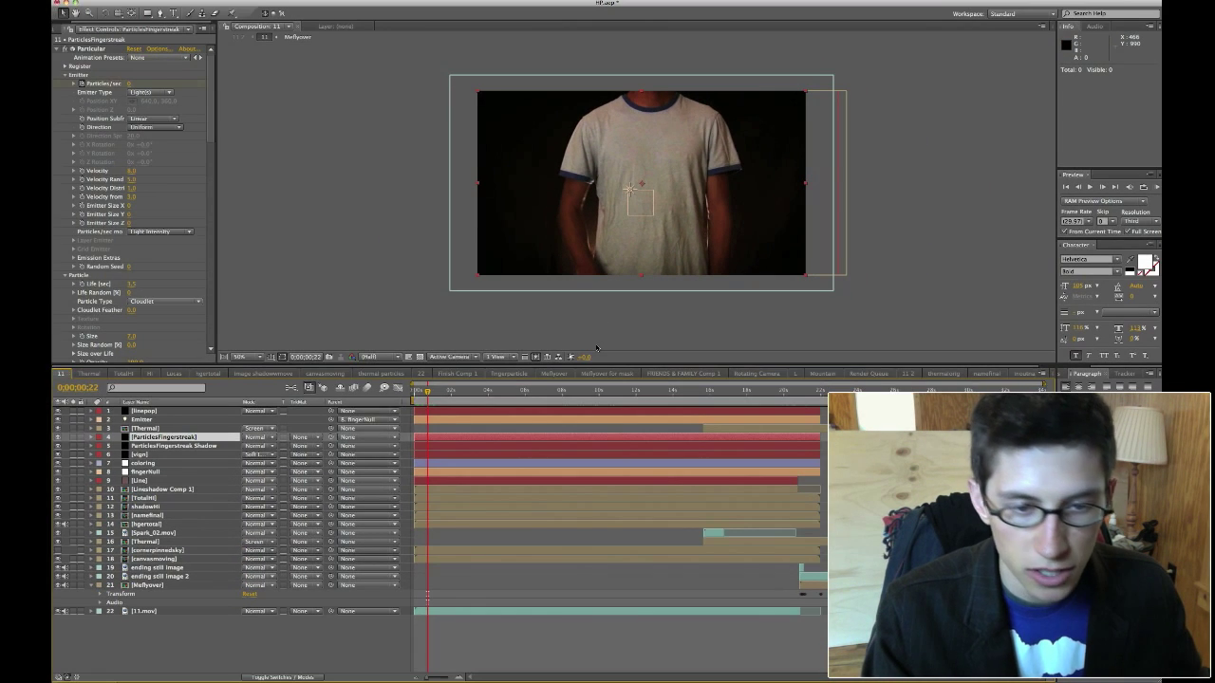
left_click(436, 390)
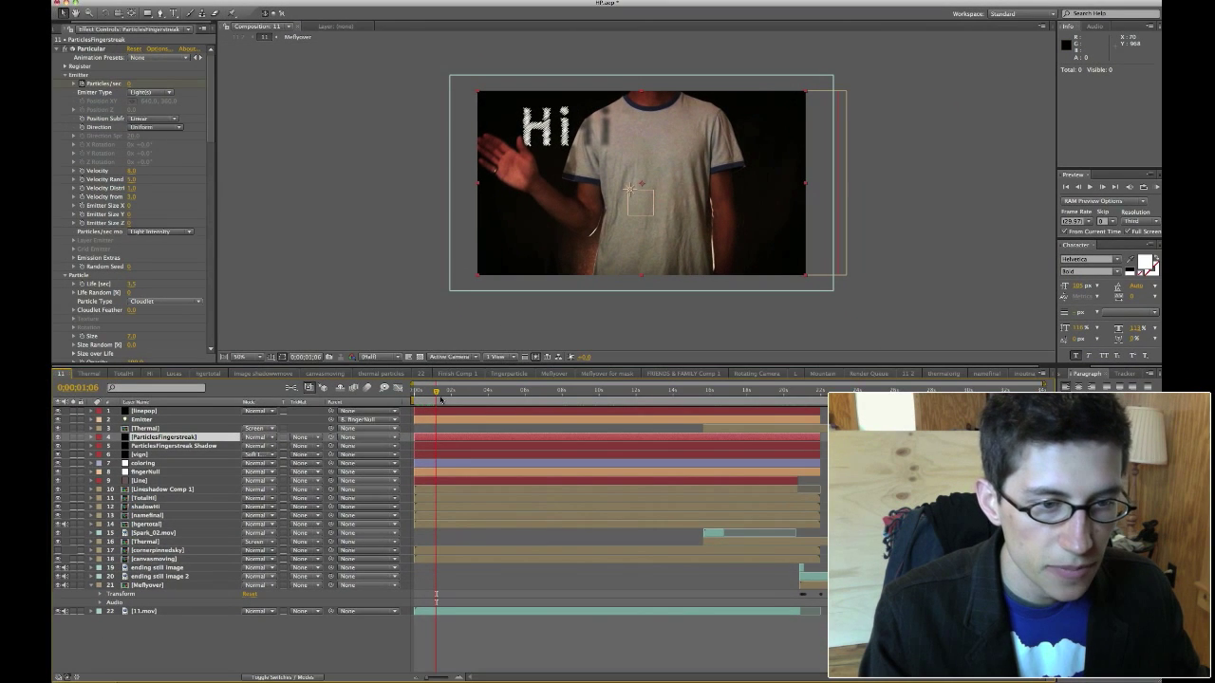
left_click(442, 394)
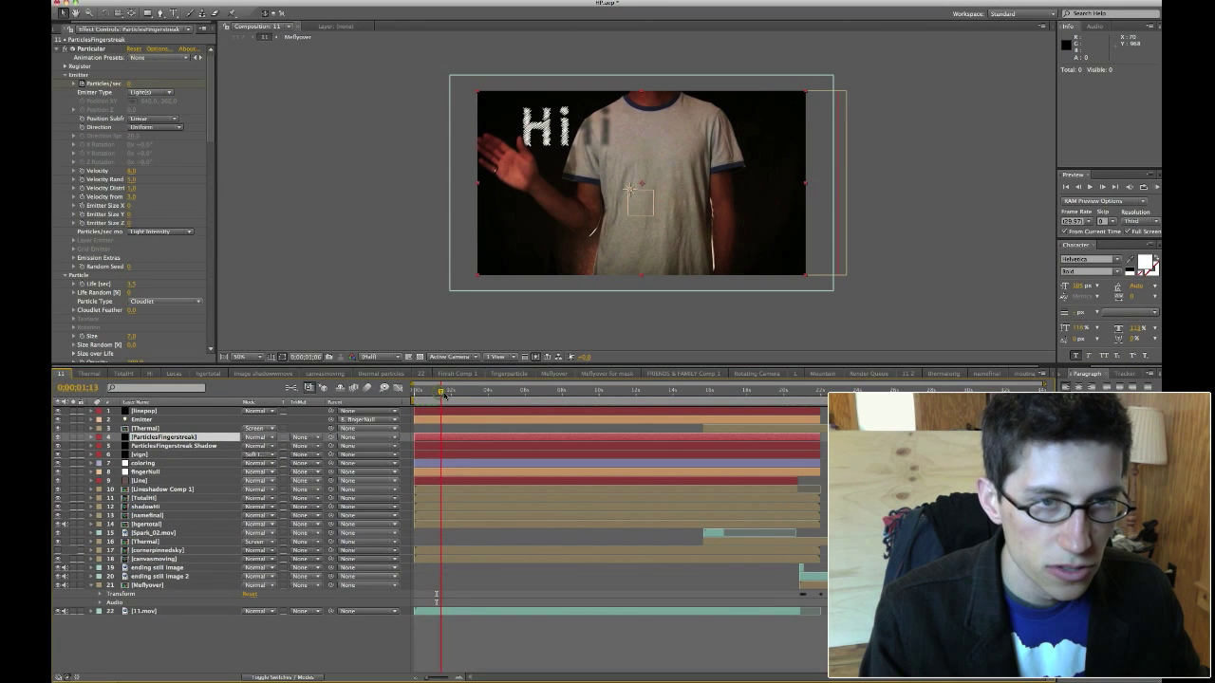
left_click_drag(443, 394, 458, 394)
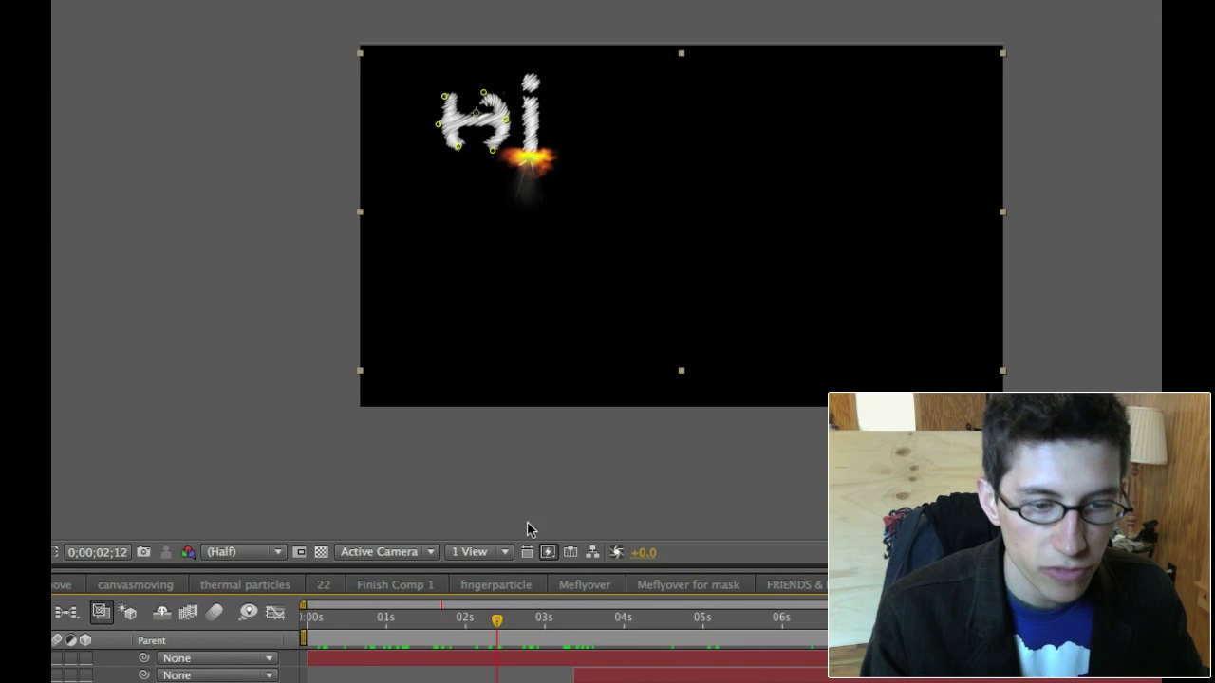
left_click_drag(517, 621, 597, 628)
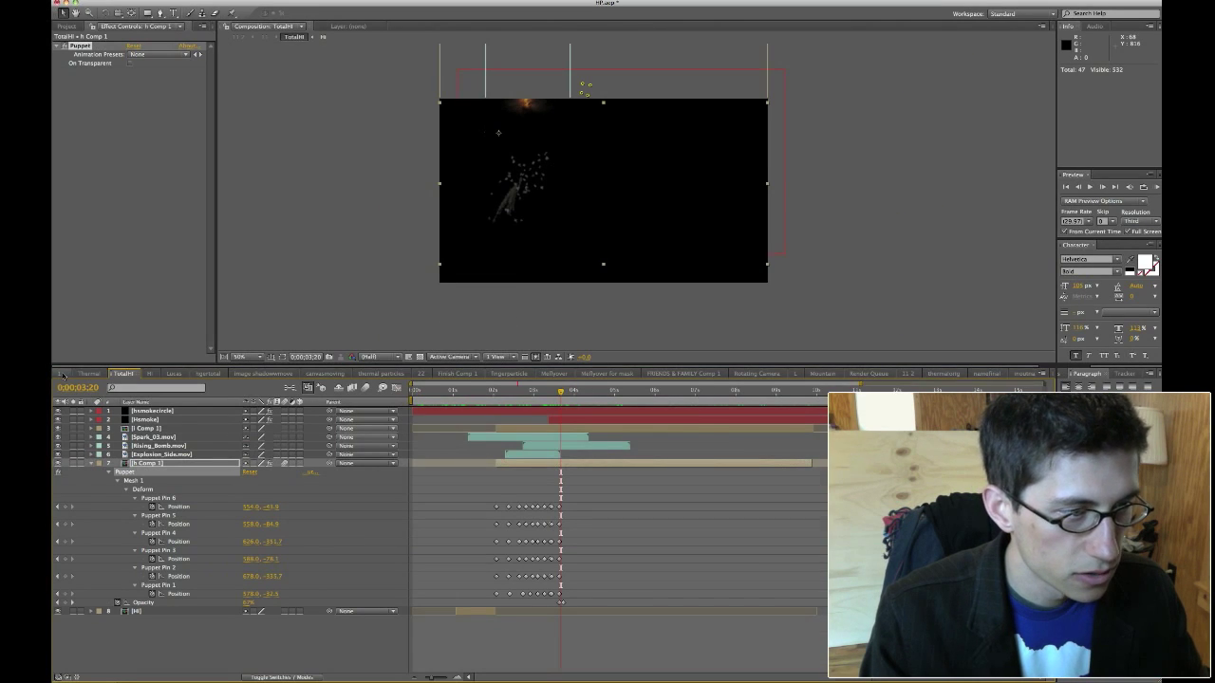
Back in comp 11, scrub back to where the Lucas title appears, then open the Lucas composition
left_click(63, 374)
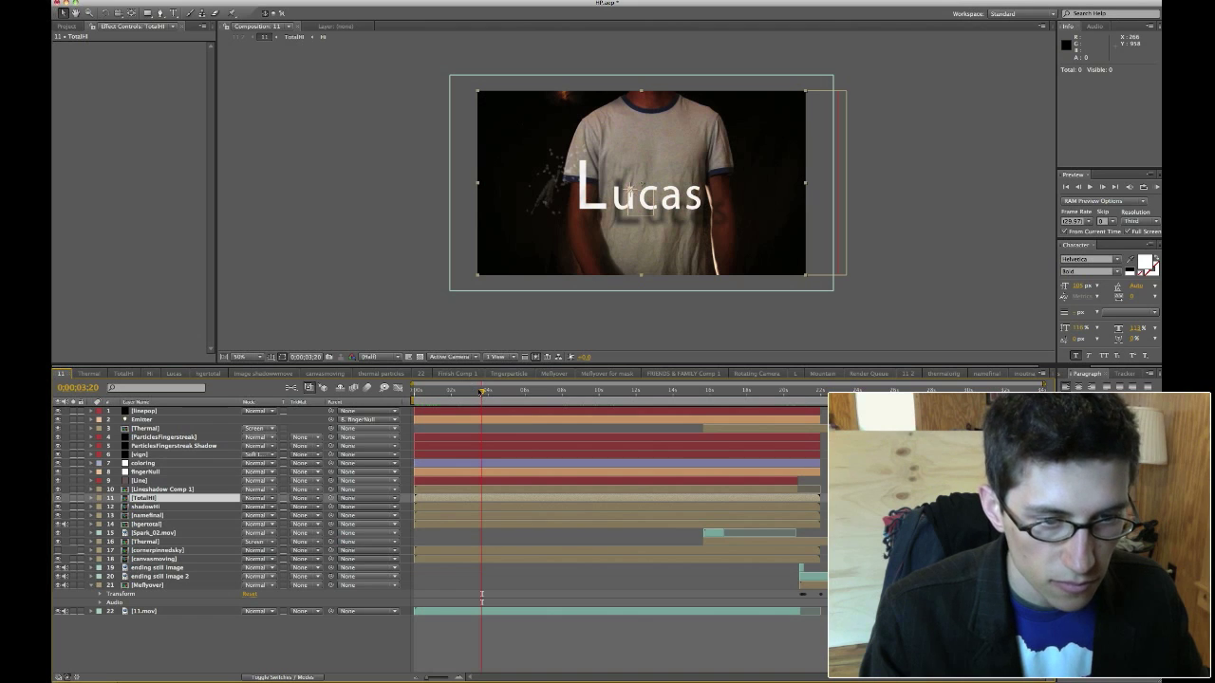
left_click_drag(481, 394, 465, 396)
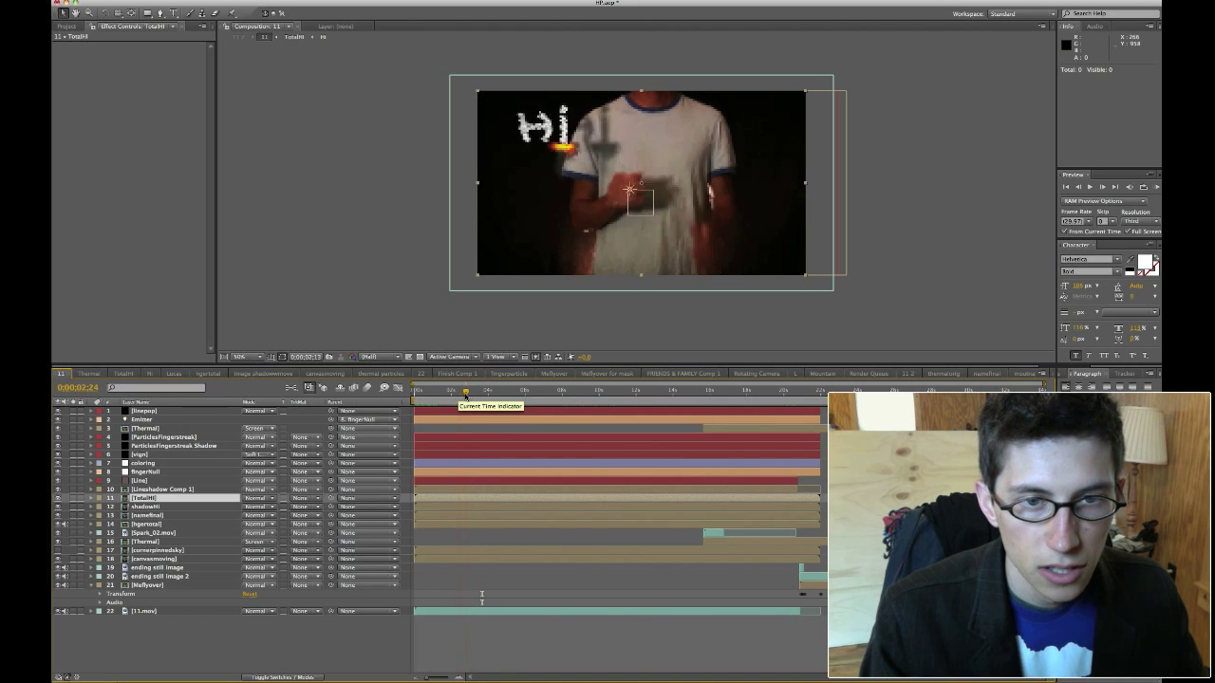
left_click(465, 397)
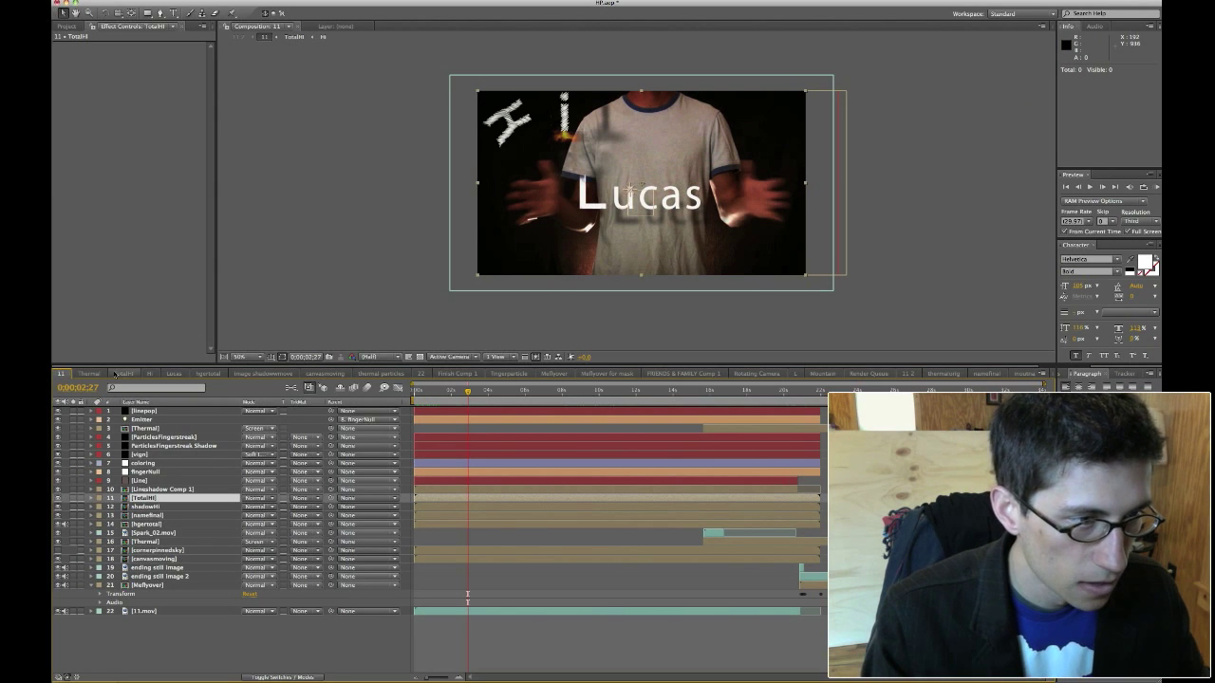
left_click(174, 373)
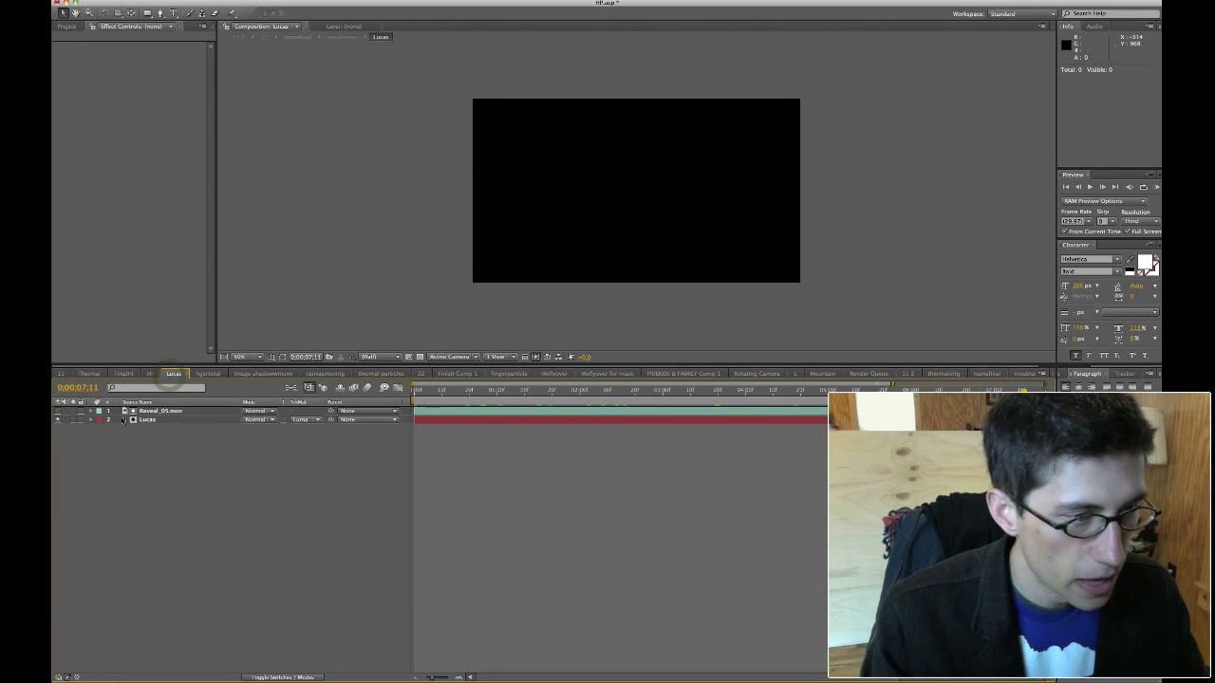
Preview the Reveal_05.mov cloud to full white, then hide it and play the Lucas text
left_click(159, 410)
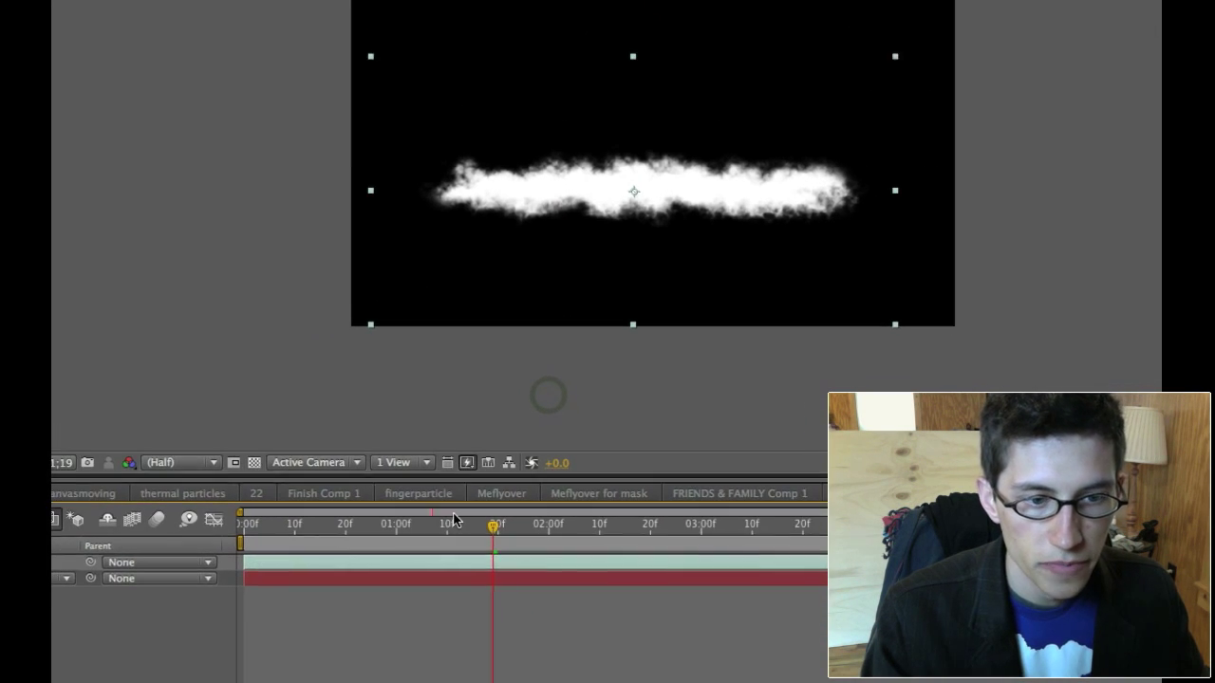
left_click(498, 414)
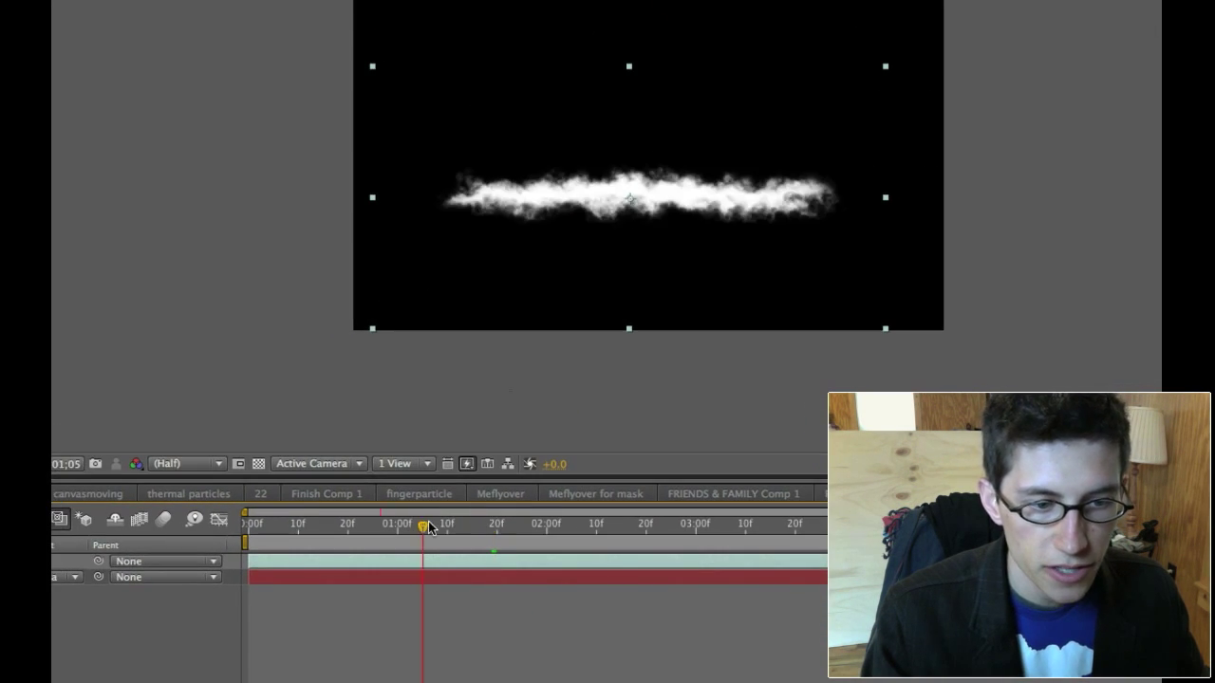
left_click_drag(429, 527, 784, 530)
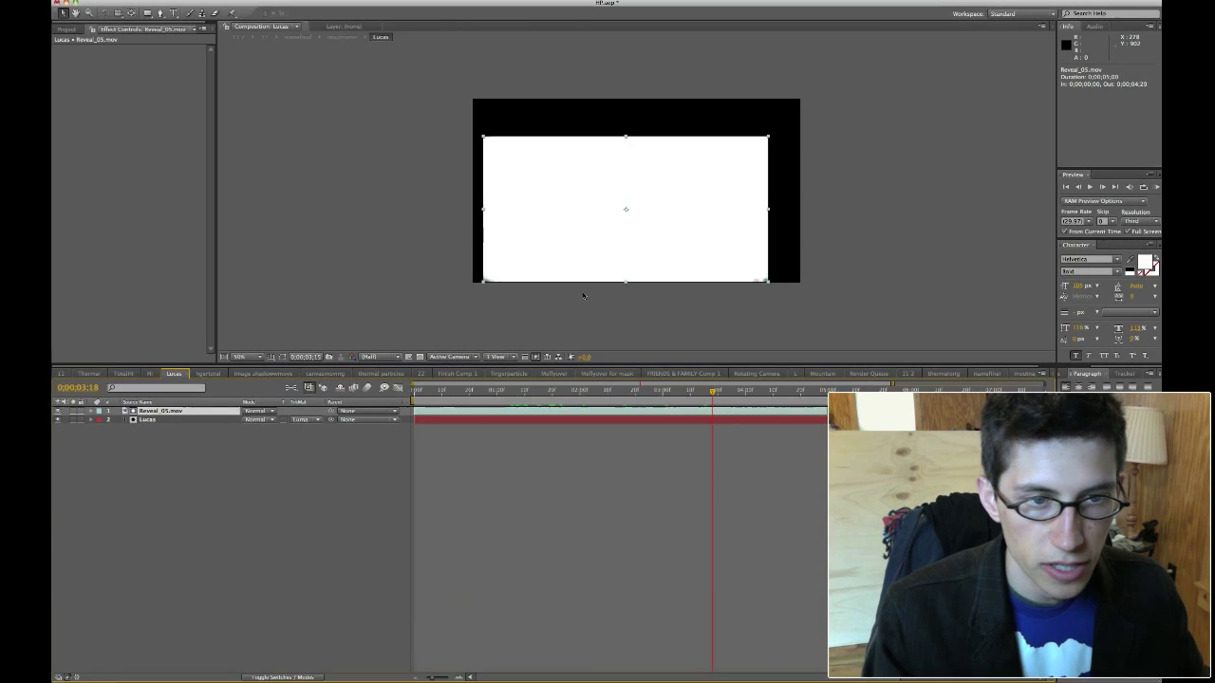
left_click(57, 412)
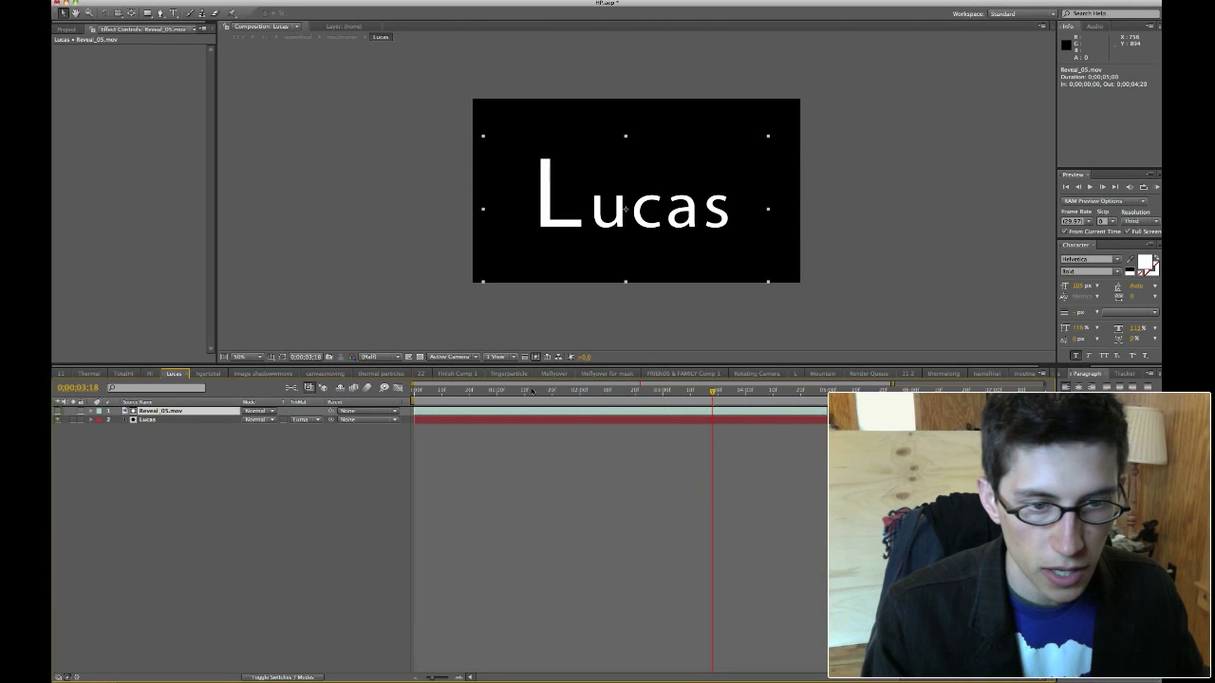
left_click_drag(484, 396, 651, 397)
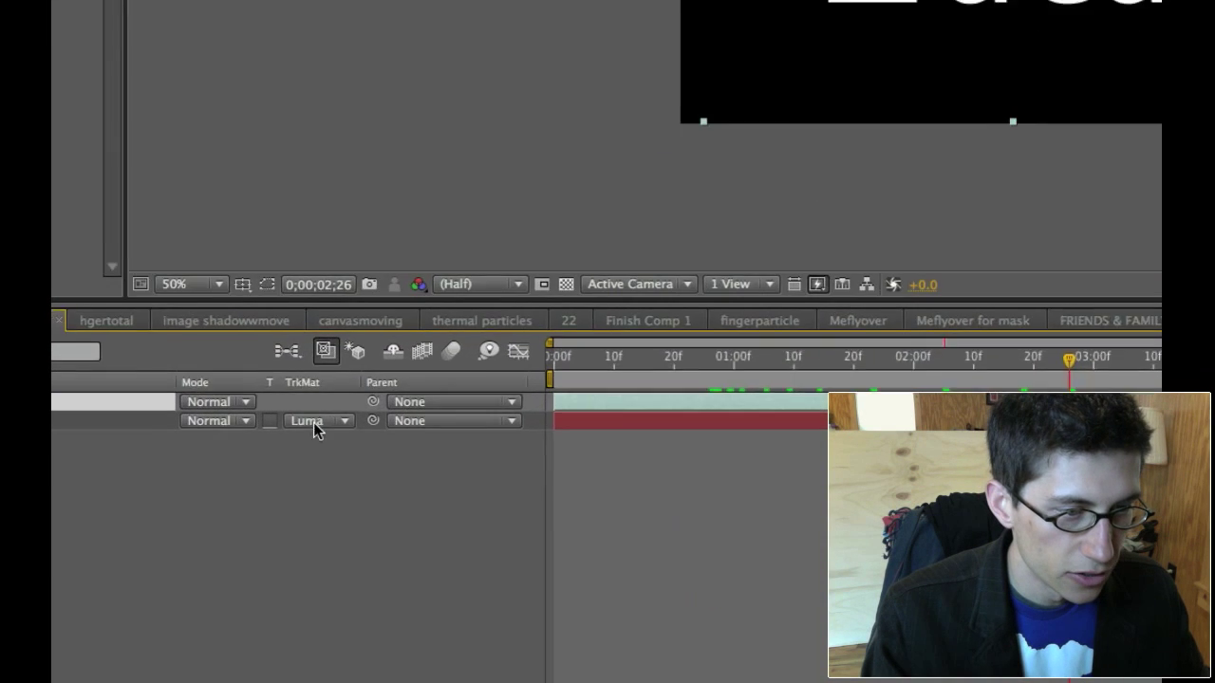
Keep Lucas's track matte as Luma Matte 'Reveal_05.mov' and return to comp 11
left_click(307, 421)
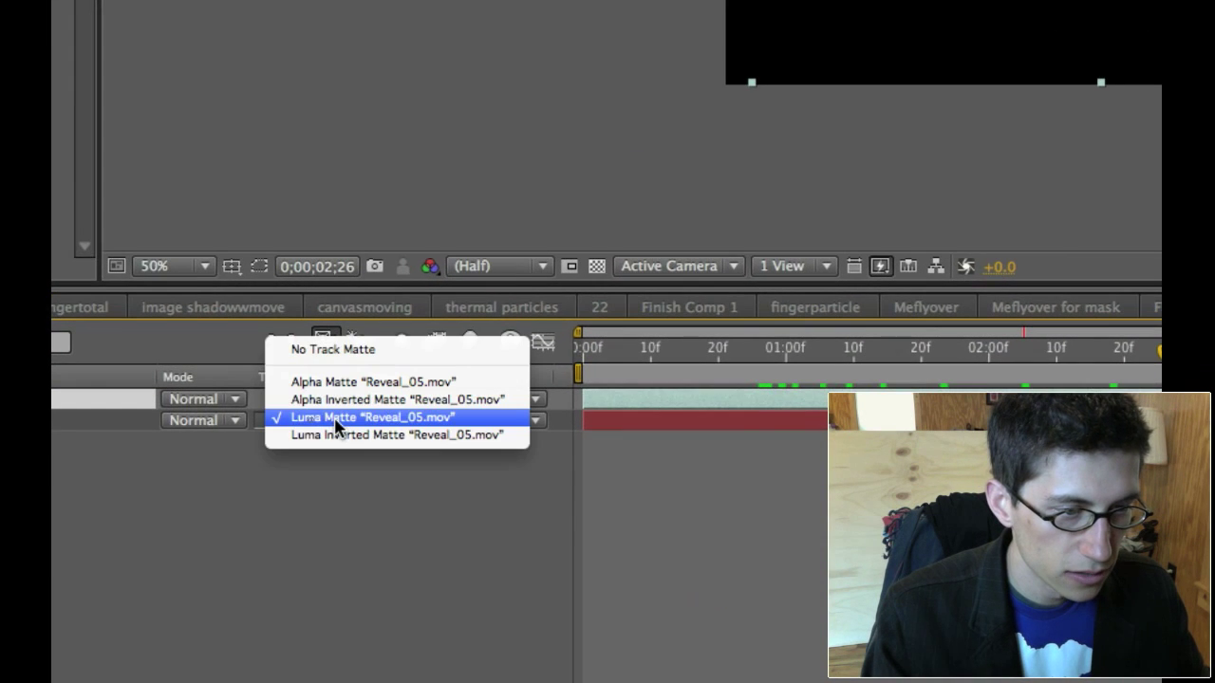
left_click(335, 421)
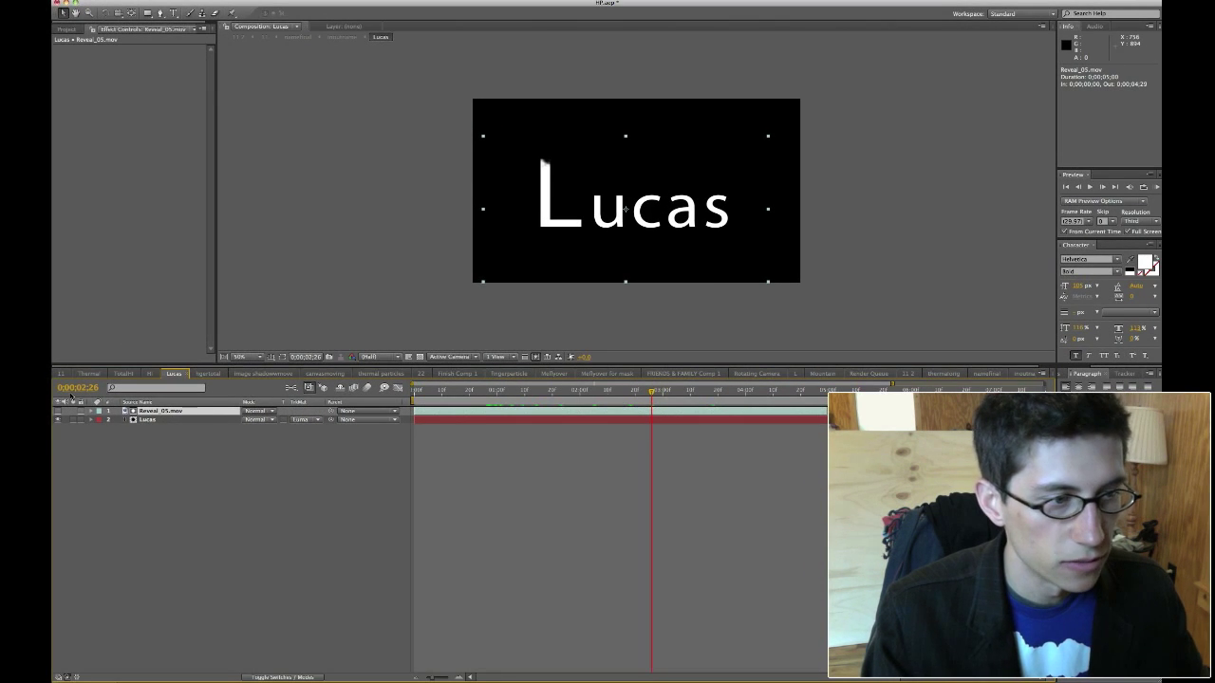
left_click(61, 374)
Advance to the held white sheet and toggle canvasmoving off and on to reveal the cardboard
left_click(552, 390)
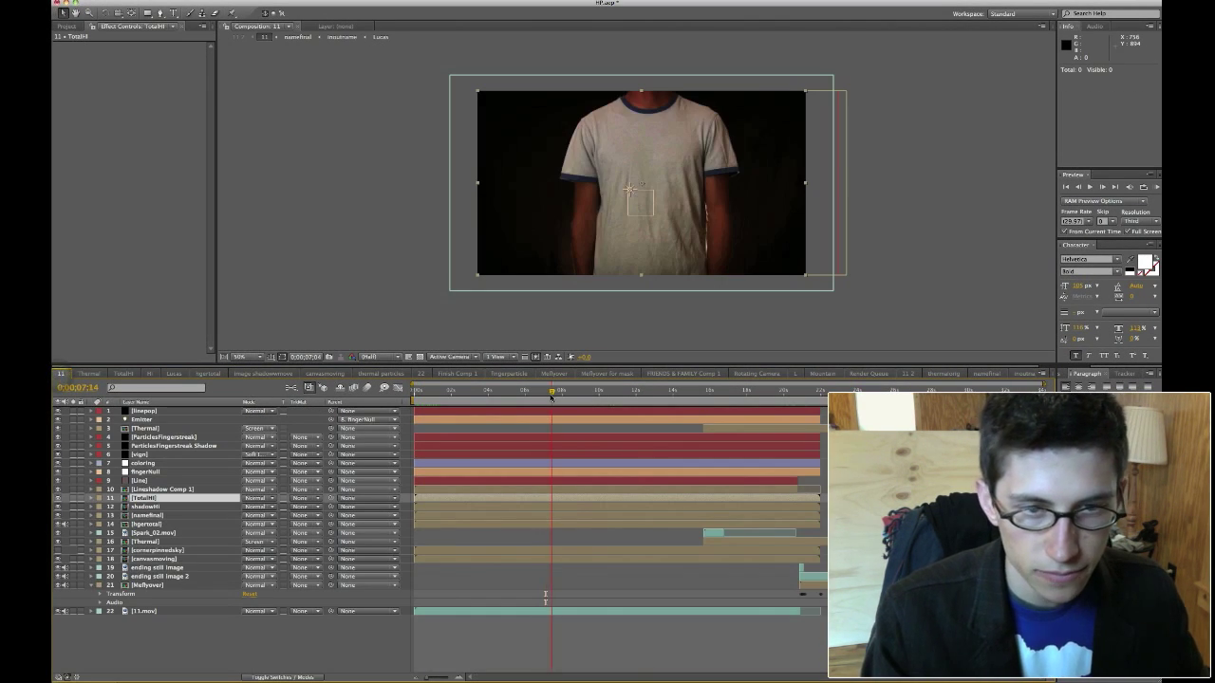
left_click_drag(558, 397, 567, 396)
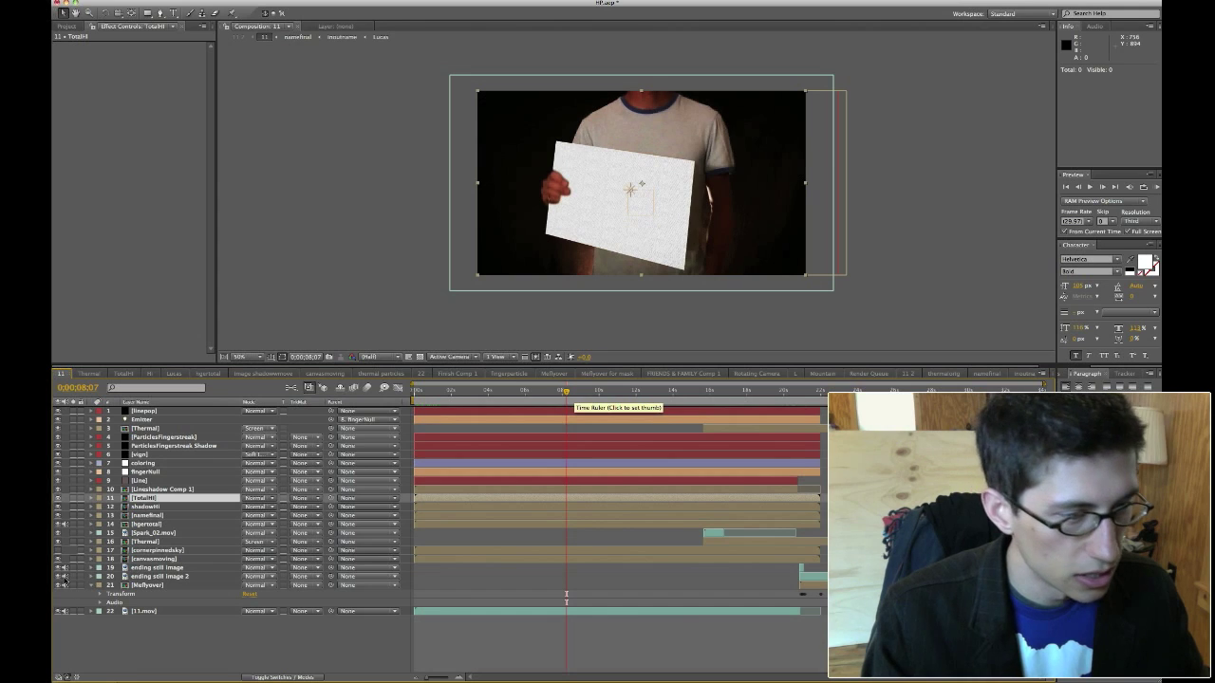
left_click(57, 559)
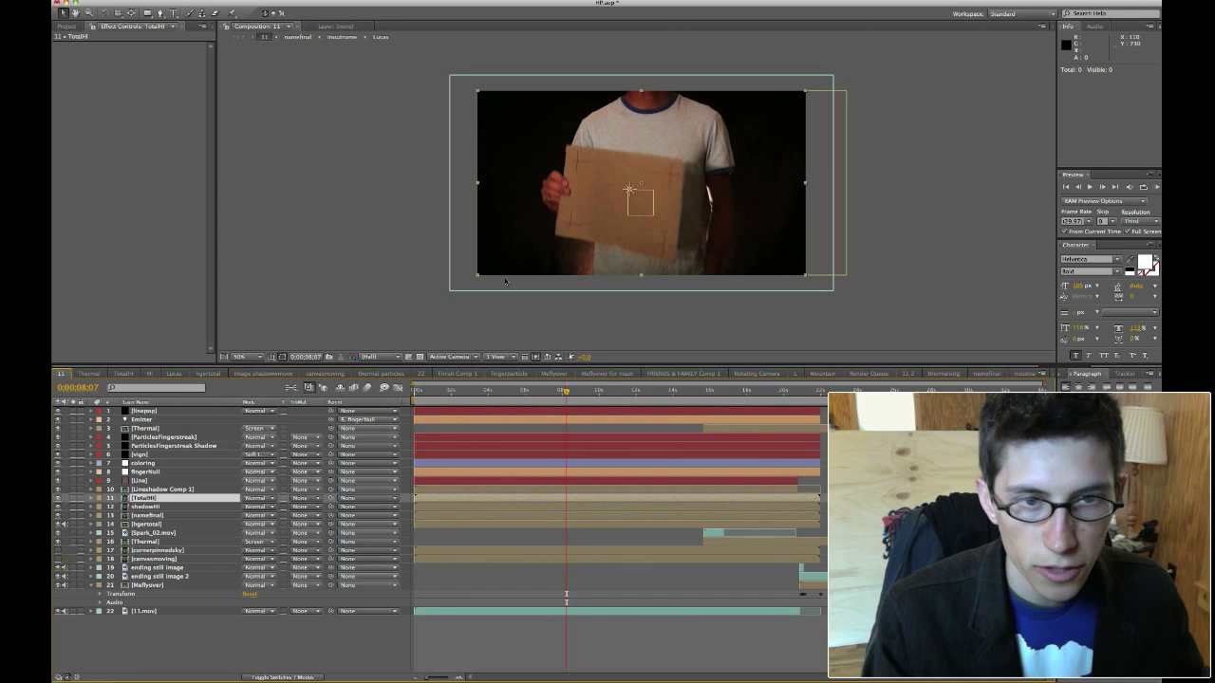
left_click(57, 559)
Open the canvasmoving precomp, preview its canvas animation, and return to comp 11
double_click(149, 559)
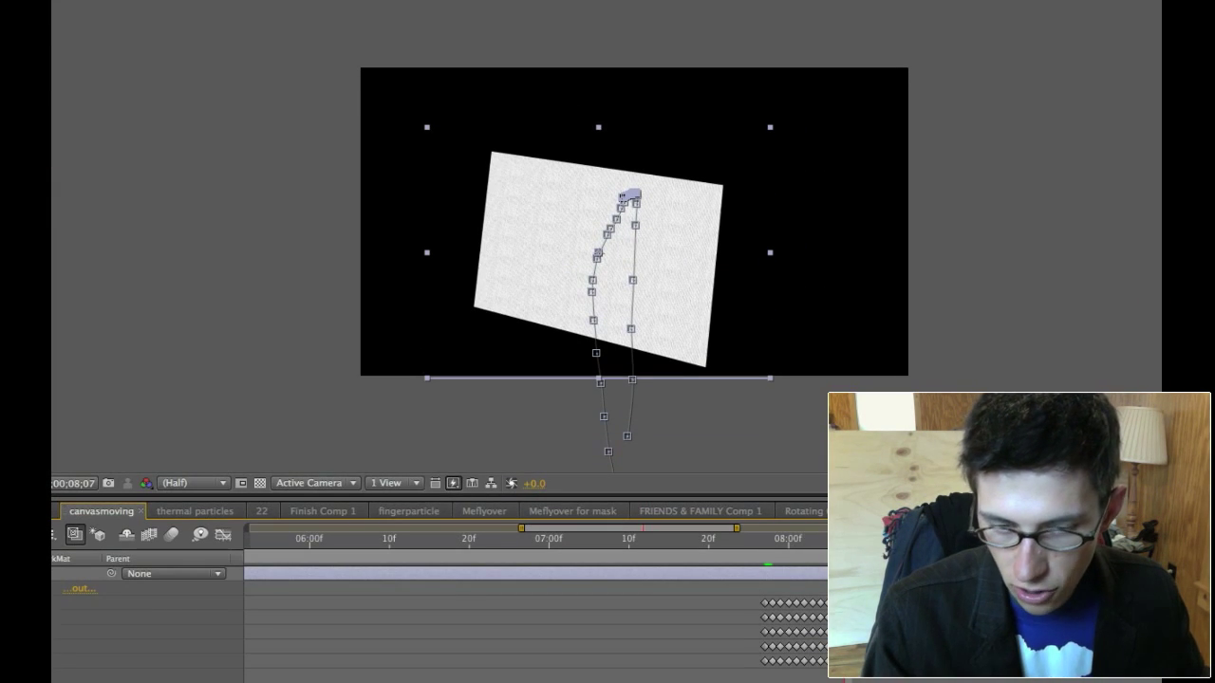
left_click(778, 554)
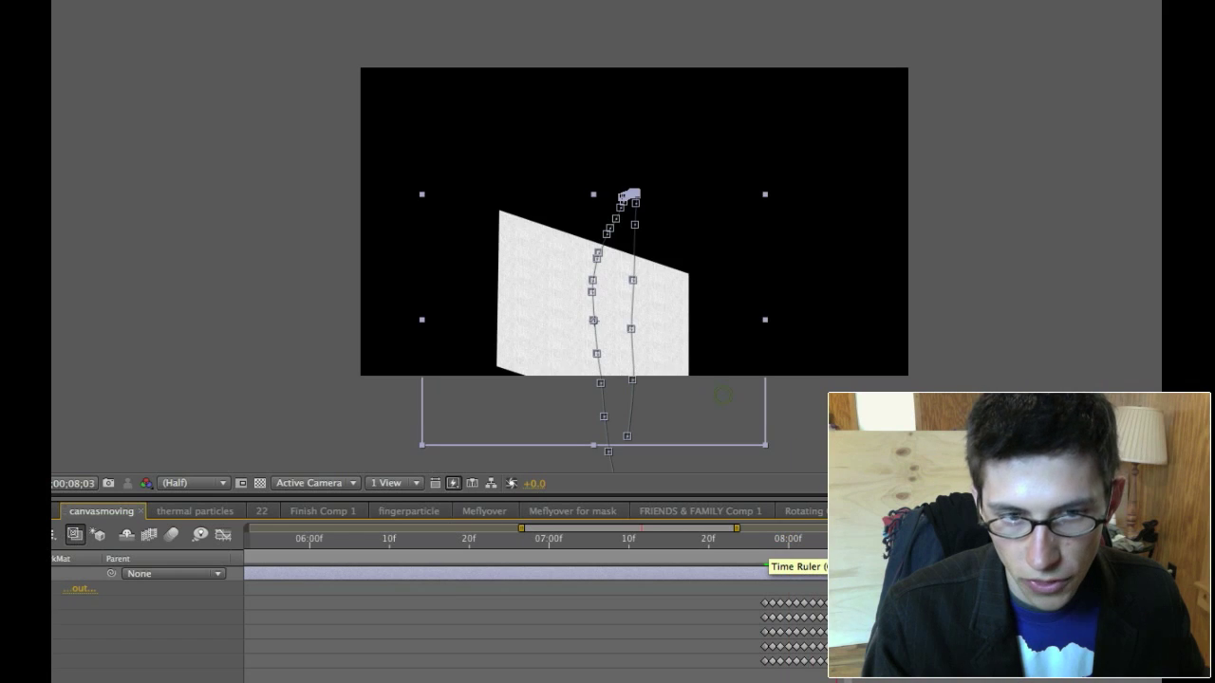
key("space")
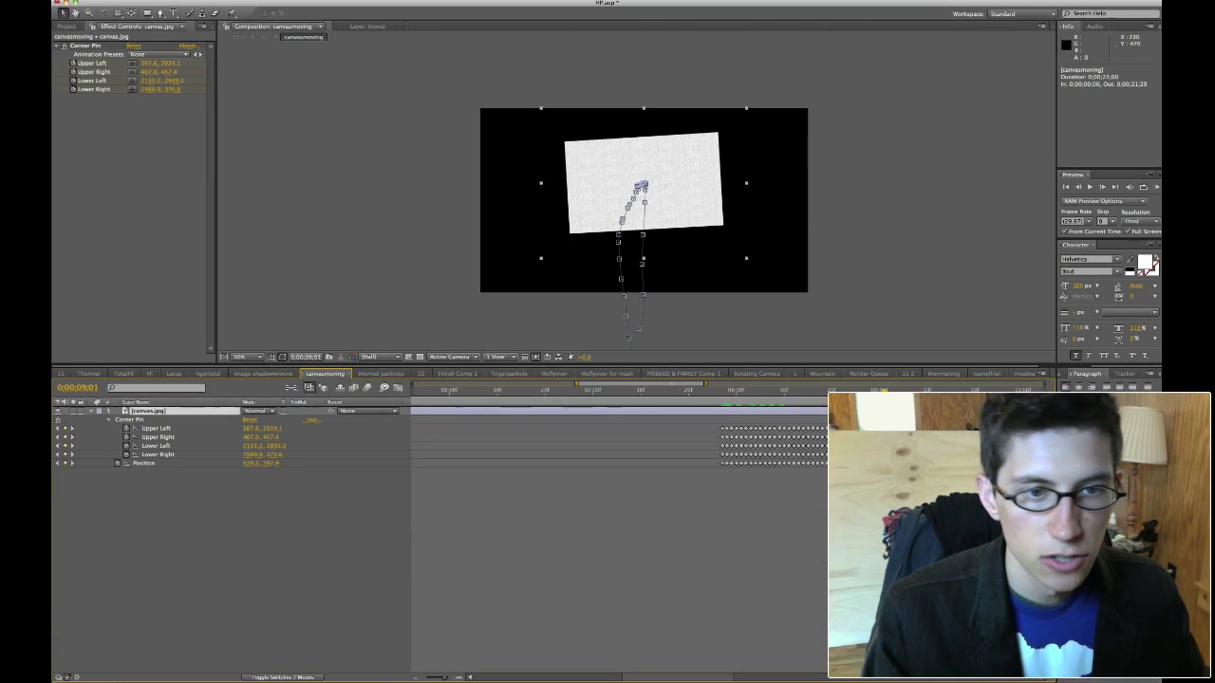
left_click(62, 373)
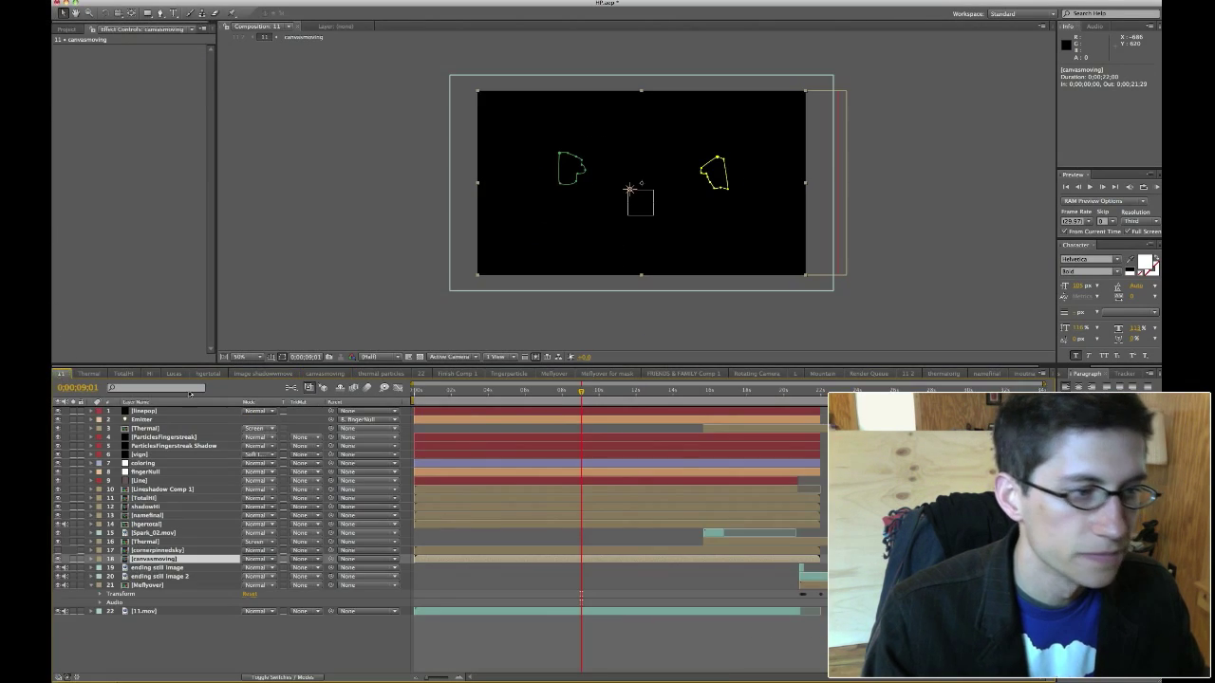
Check the canvas held between the hands a few frames later, then open the Thermal precomp
left_click(594, 392)
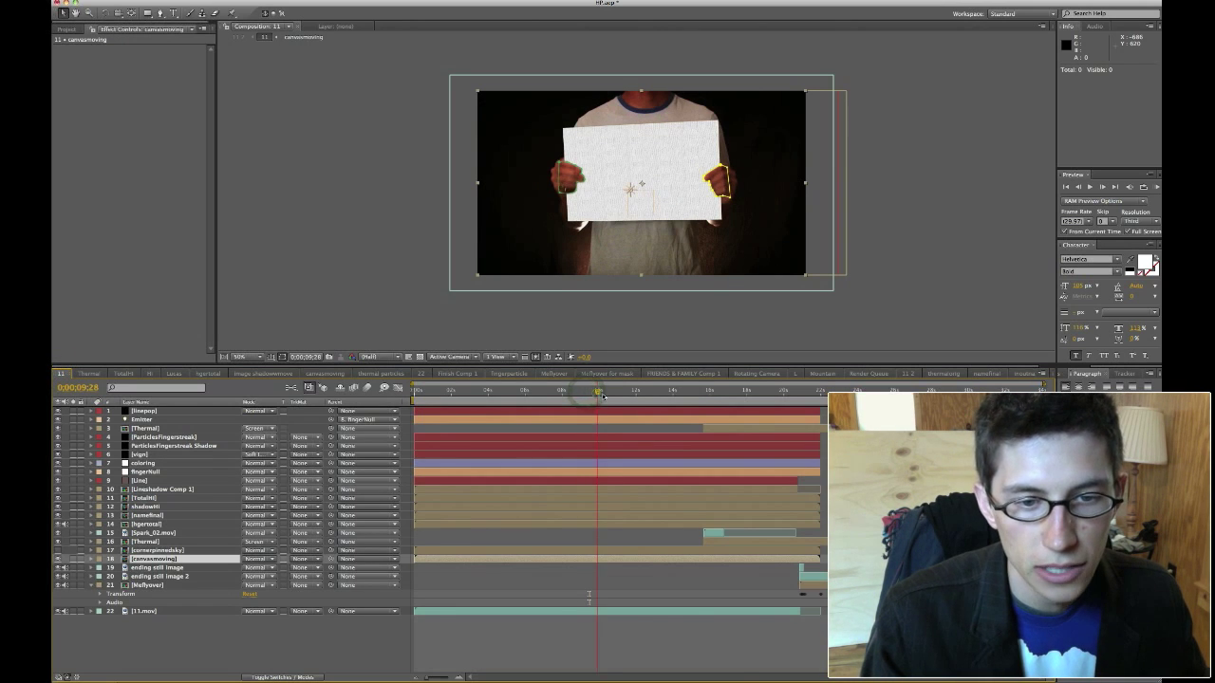
left_click(589, 395)
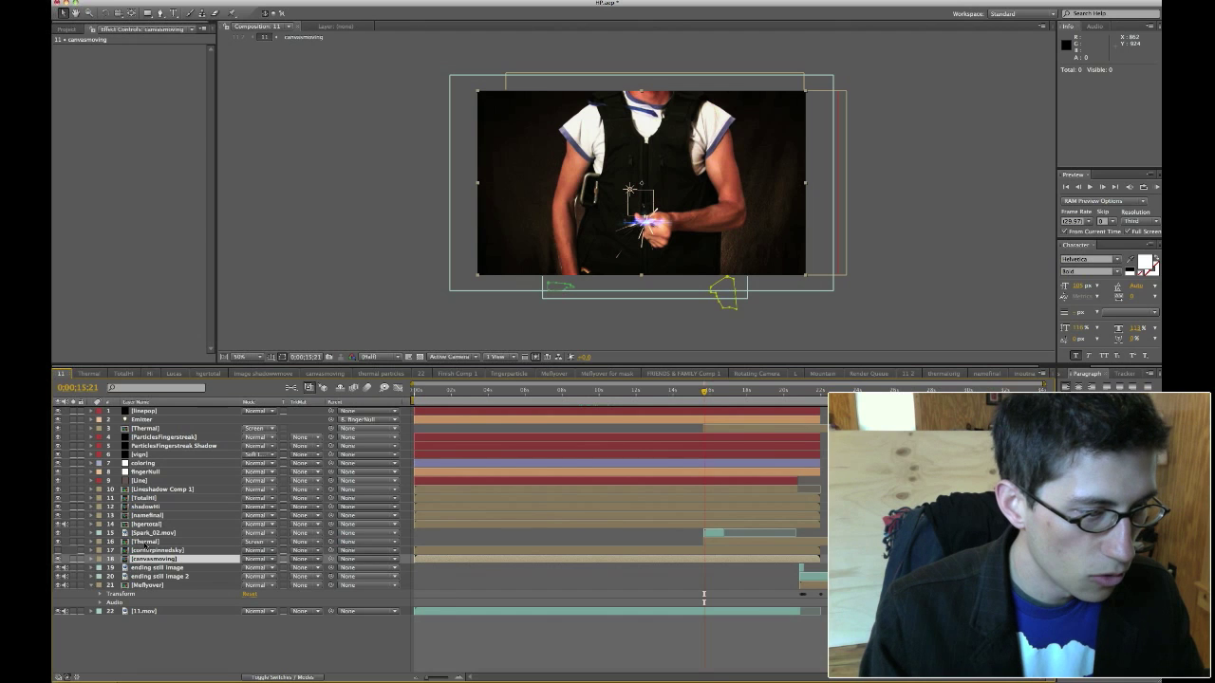
double_click(145, 541)
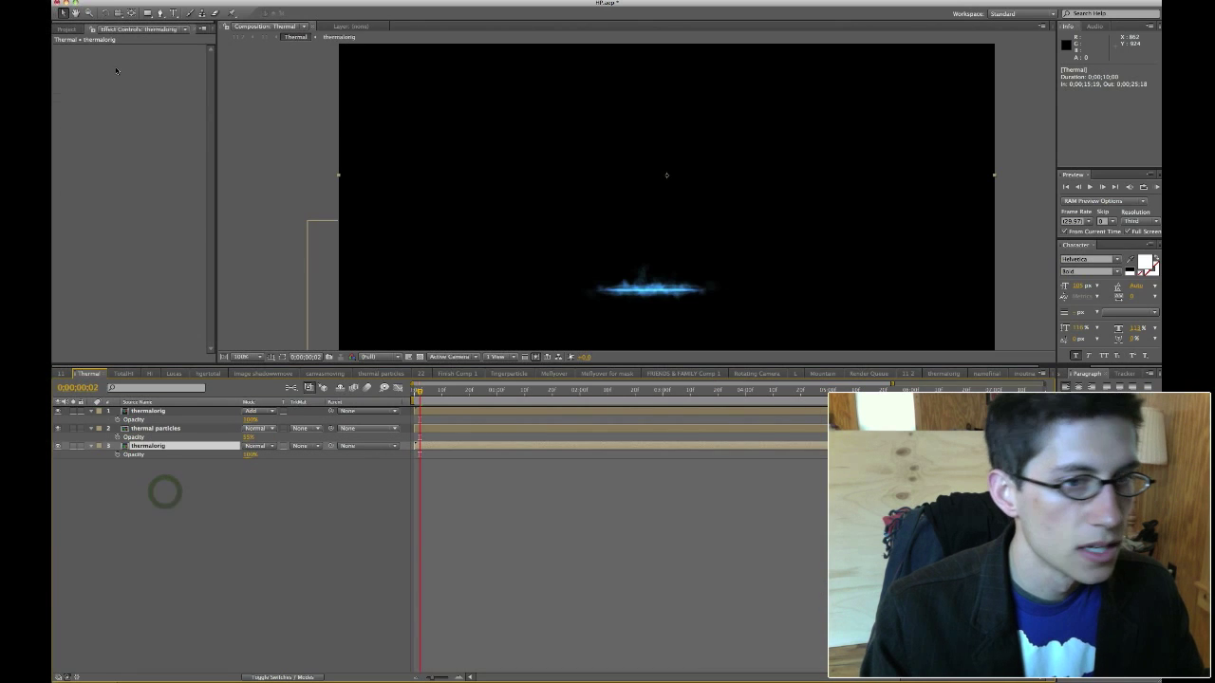
left_click(612, 397)
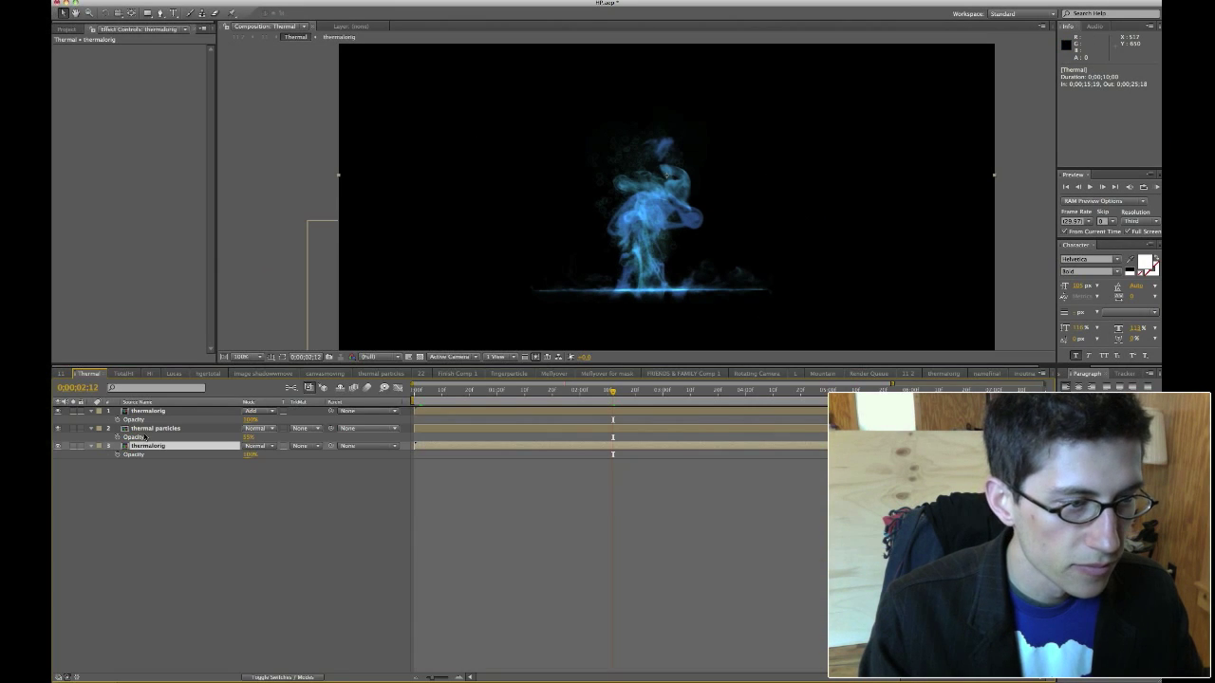
left_click(147, 456)
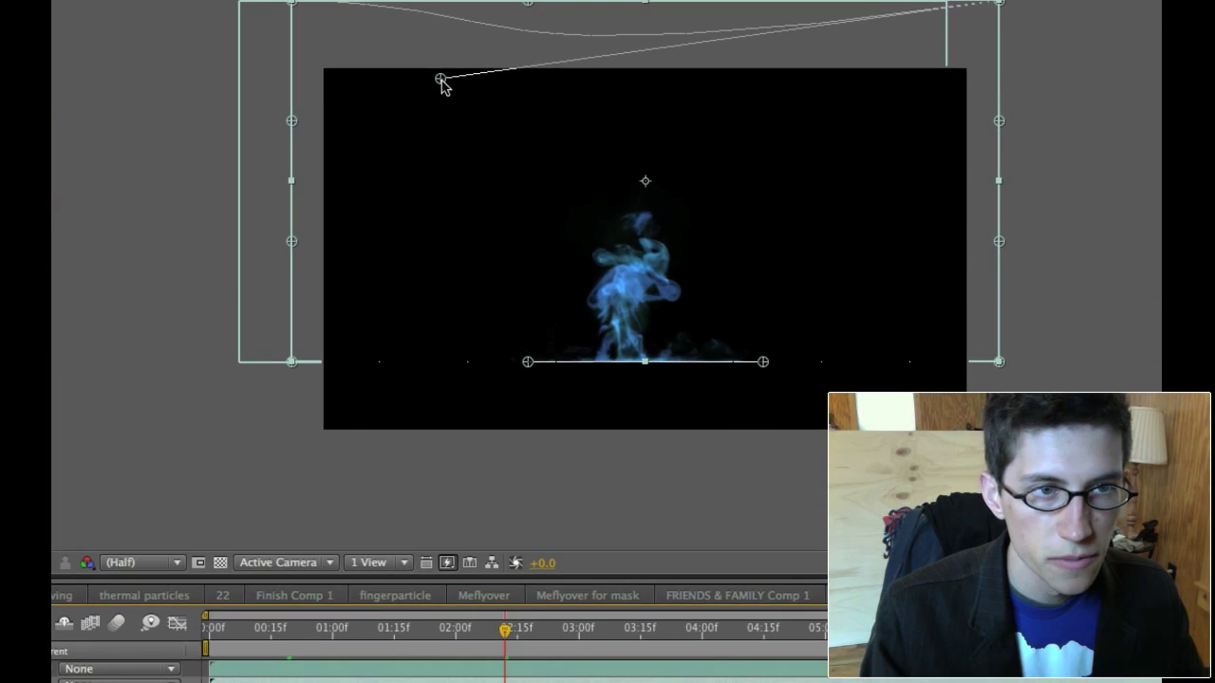
left_click_drag(502, 101, 531, 243)
left_click_drag(301, 313, 313, 207)
key("super+z")
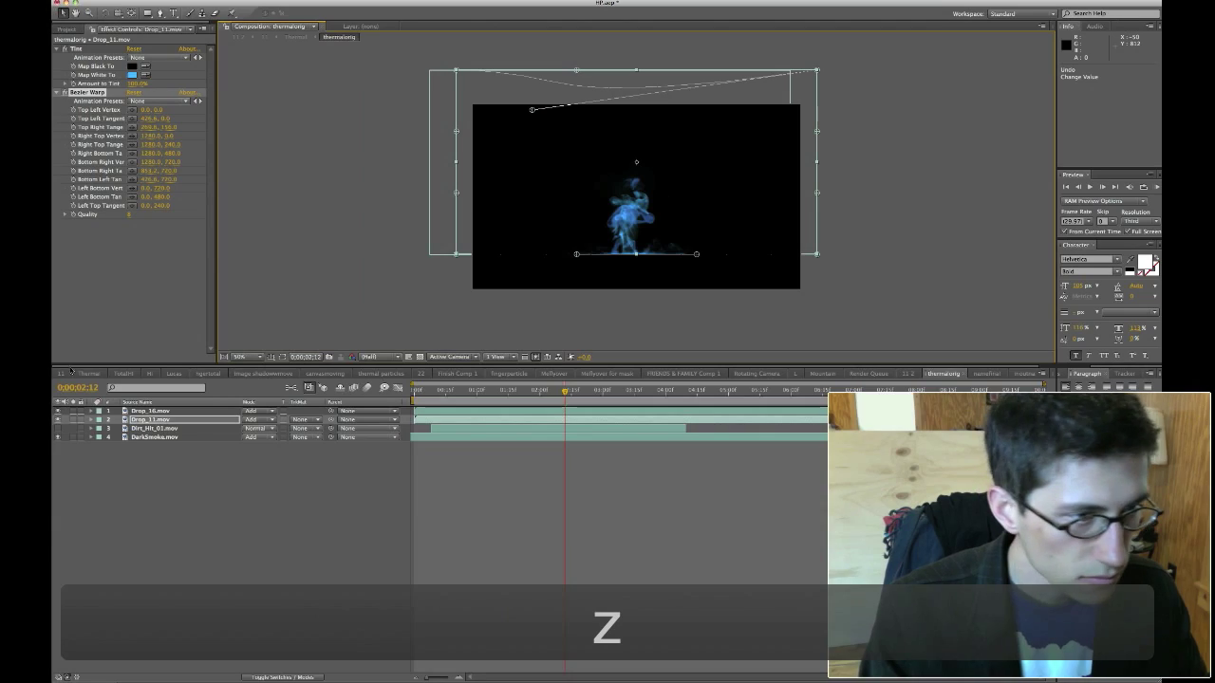
left_click(61, 374)
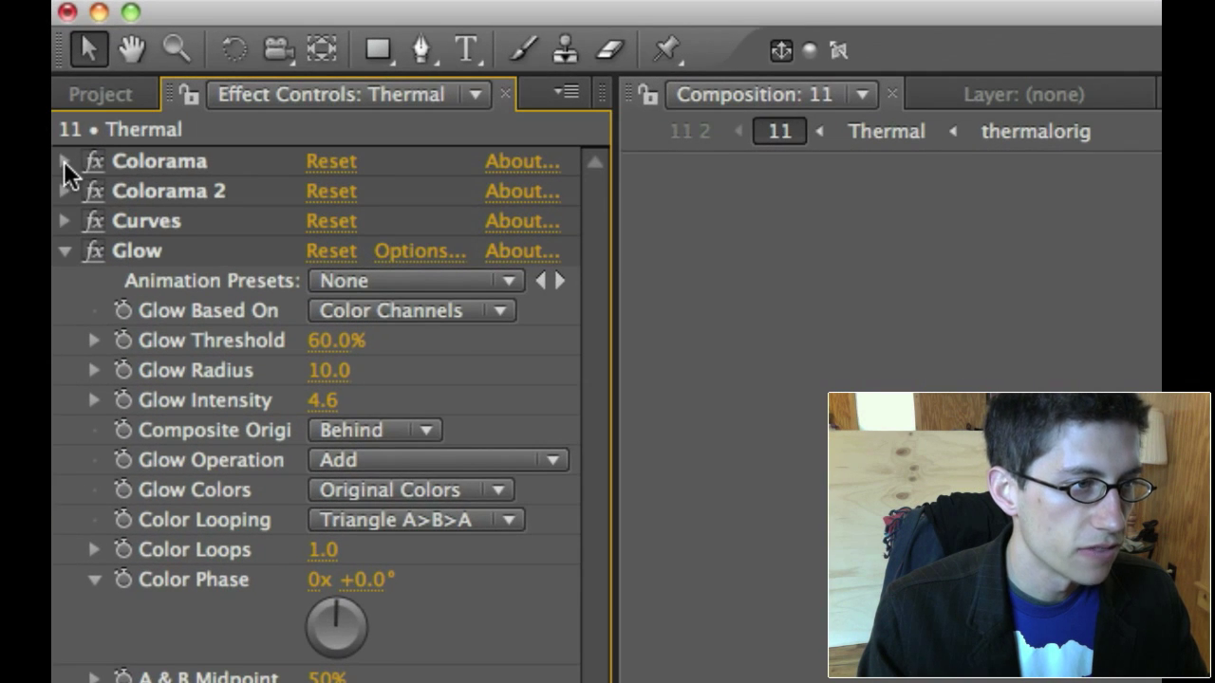
Inspect the Thermal layer's Colorama Output Cycle, then move comp 11 to 0;00;18;20
left_click(60, 86)
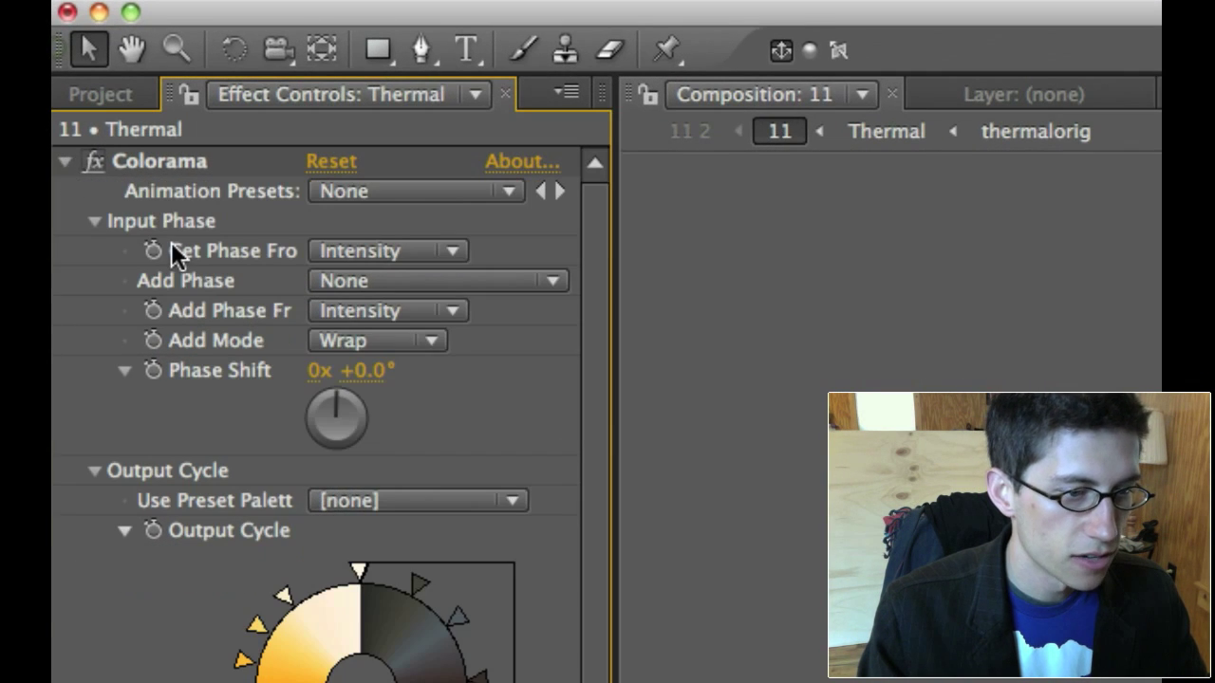
scroll(171, 242, "down", 10)
scroll(171, 242, "up", 7)
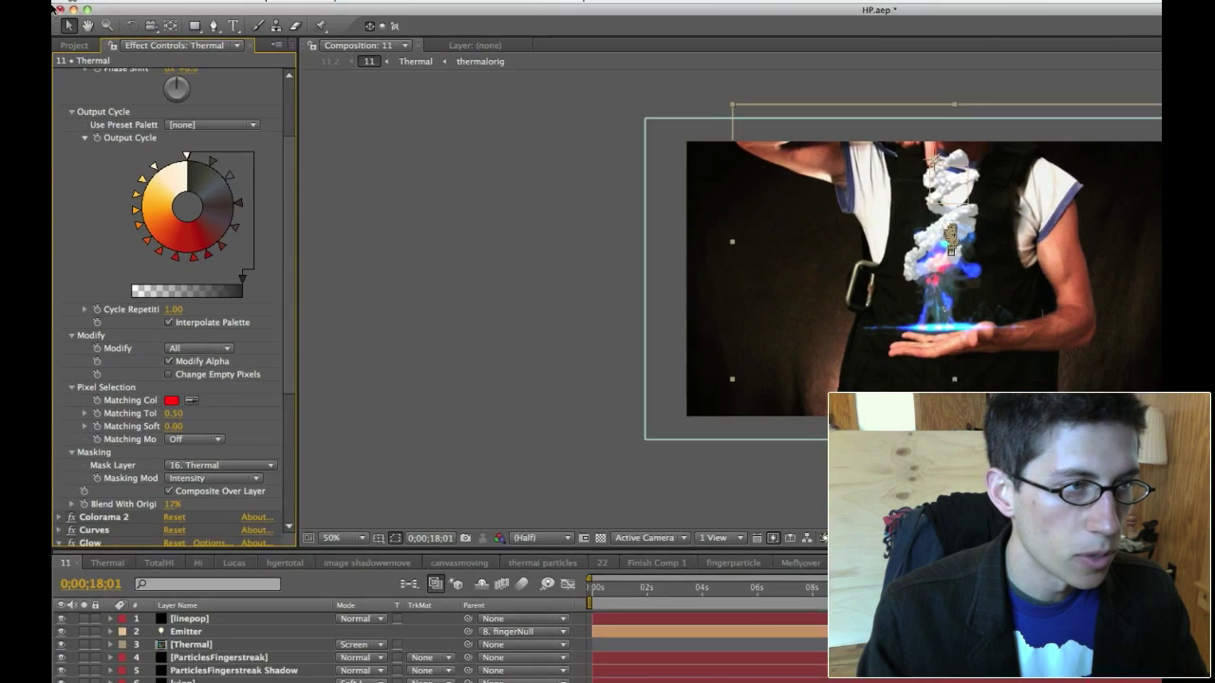
scroll(173, 238, "up", 5)
left_click(68, 163)
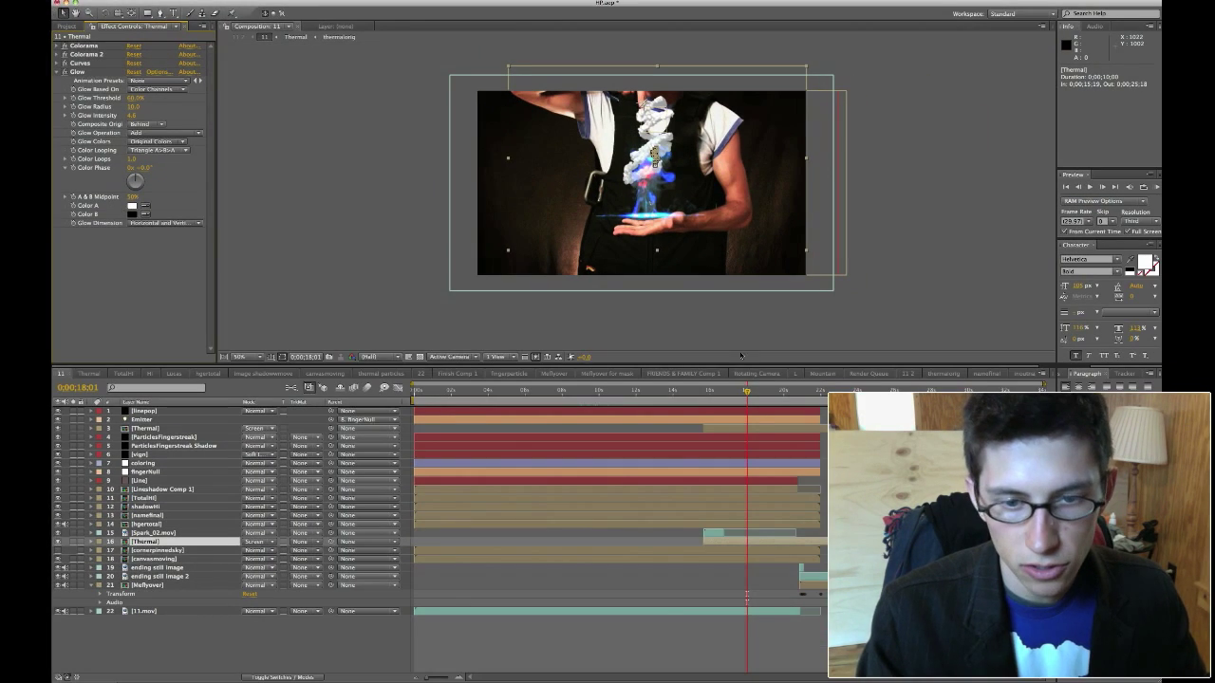
left_click(758, 393)
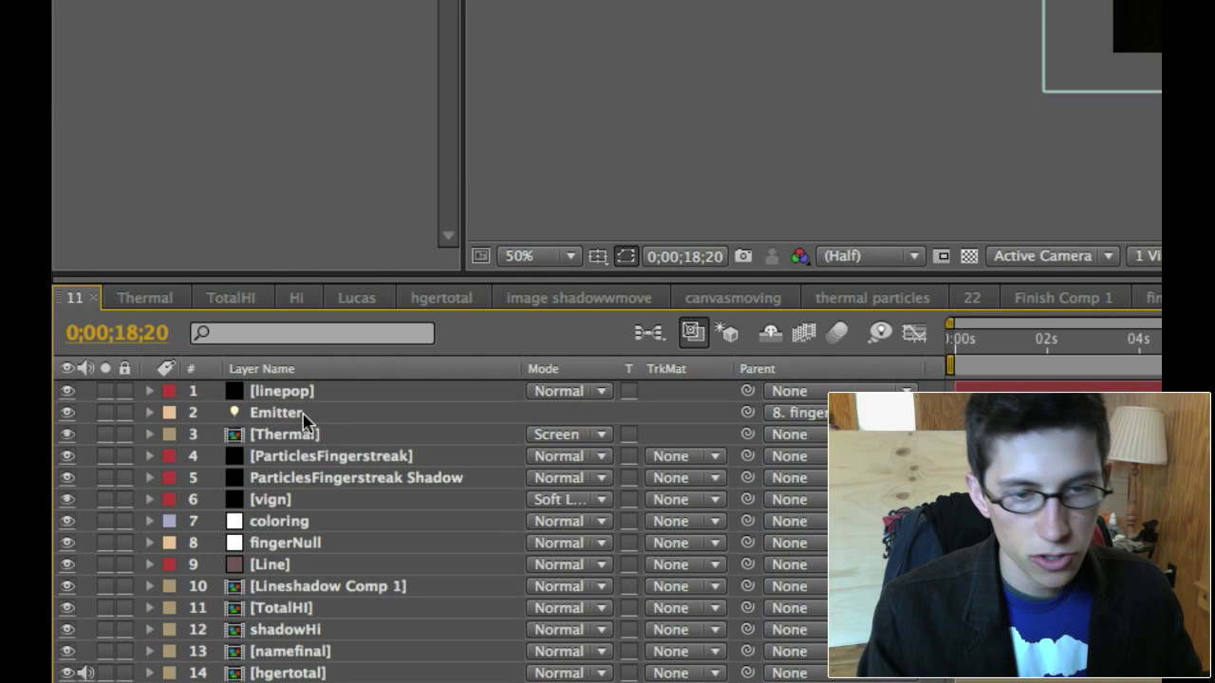
Keep the Emitter parented to fingerNull and show ParticlesFingerstreak's Particular settings
left_click(805, 414)
left_click(807, 417)
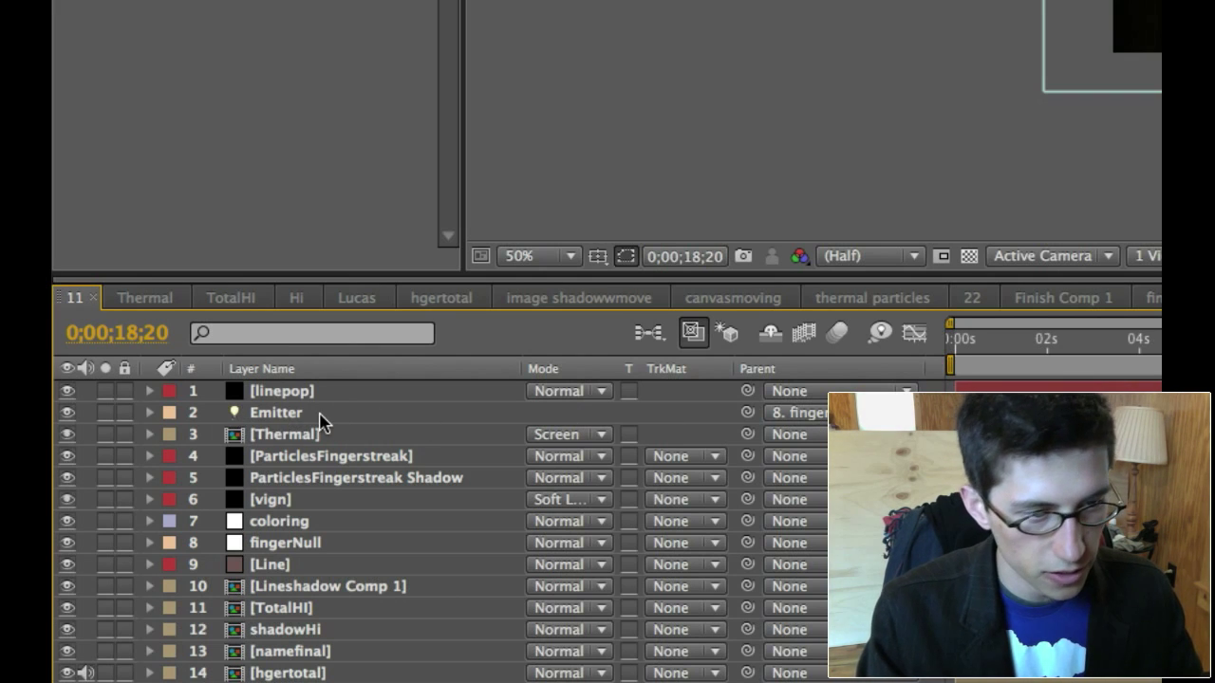
left_click(319, 459)
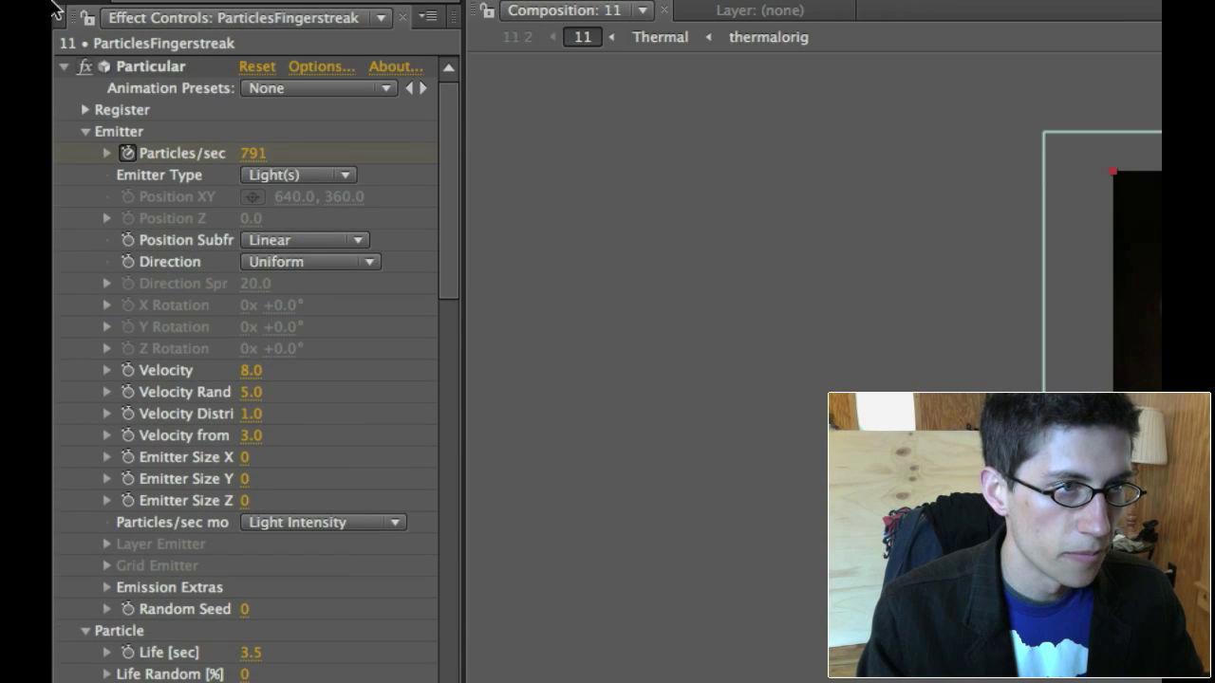
Leave Particular's Emitter Type as Light(s) and move to the green streak at 0;00;19;28
left_click(317, 174)
left_click(316, 176)
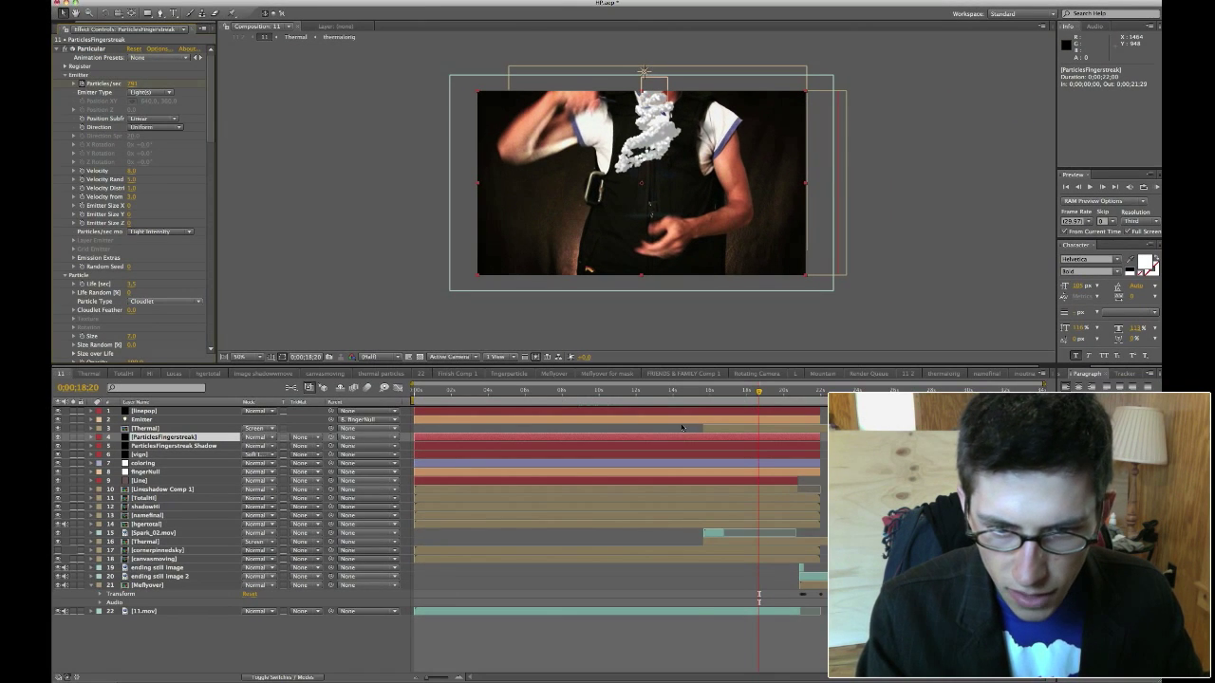
left_click(783, 395)
Step comp 11 through 0;00;20;15 and 0;00;20;27 to 0;00;21;16, then open composition 22
left_click(797, 395)
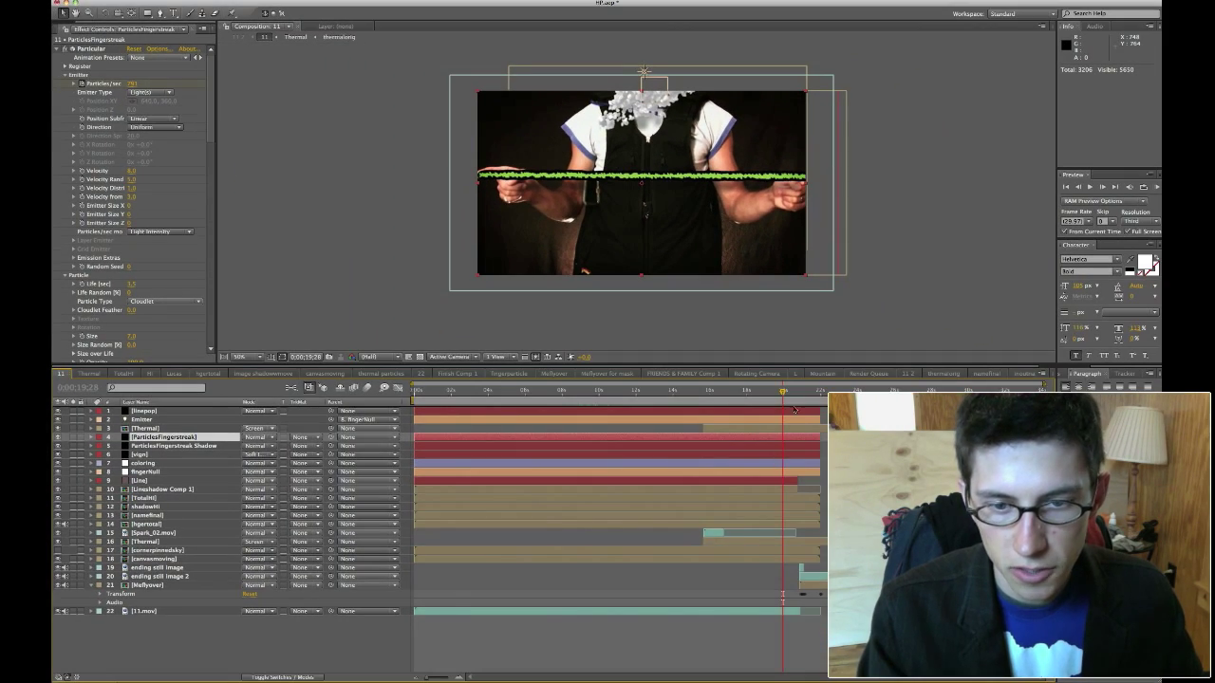
left_click(792, 397)
left_click(802, 396)
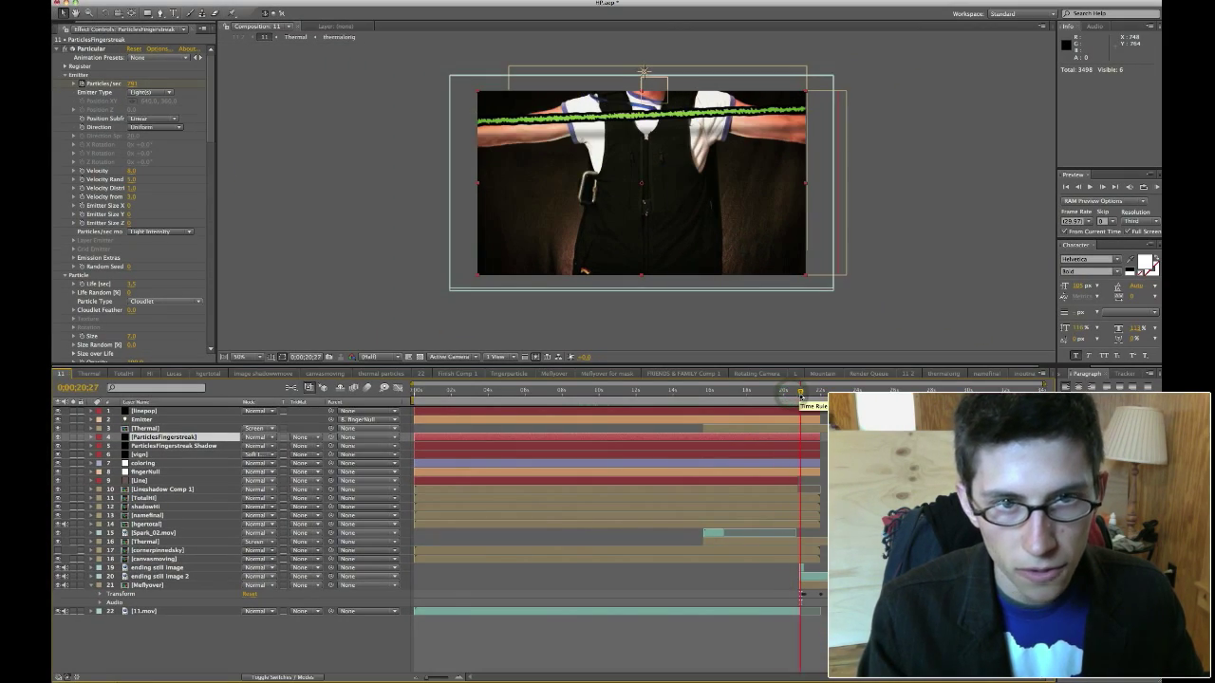
left_click(805, 396)
left_click(810, 397)
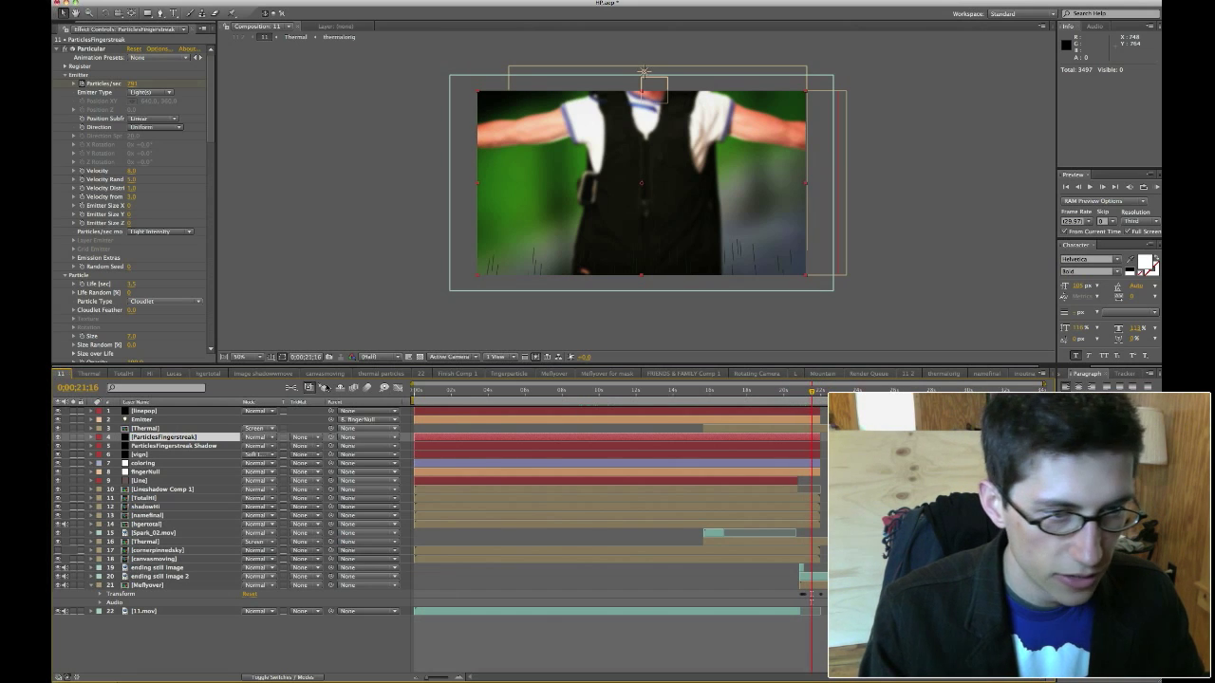
left_click(422, 375)
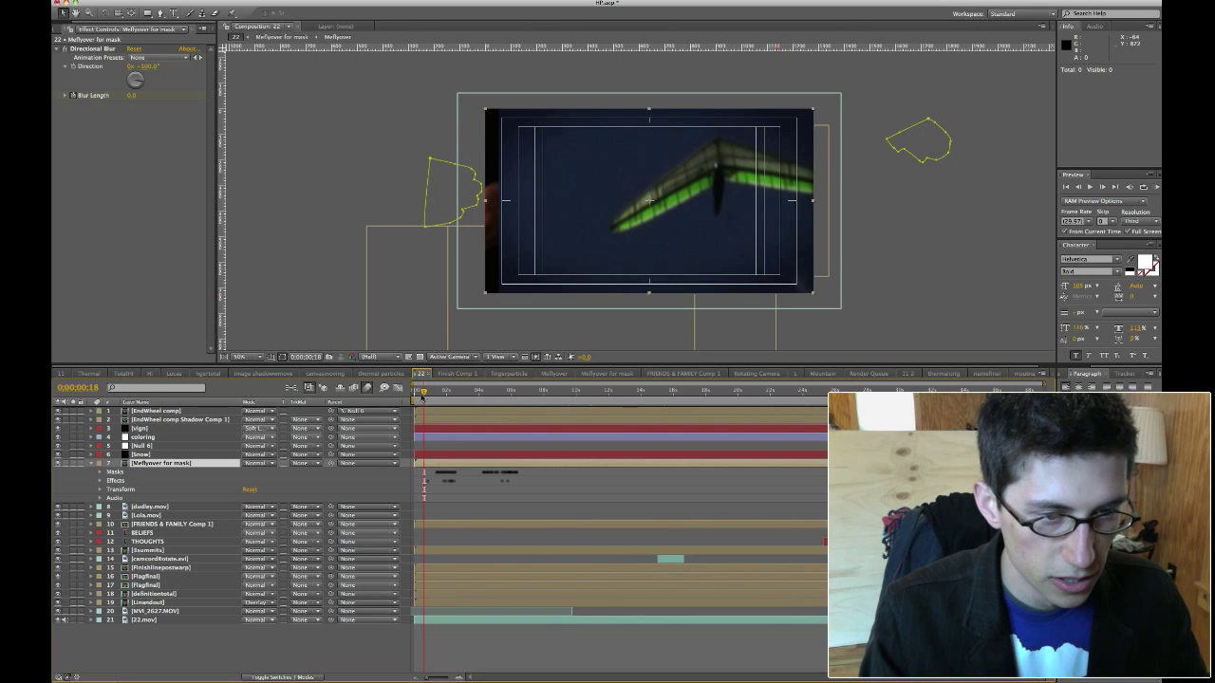
Preview early frames of composition 22 and toggle the Mellyover for mask layer off and on
left_click_drag(422, 396, 435, 396)
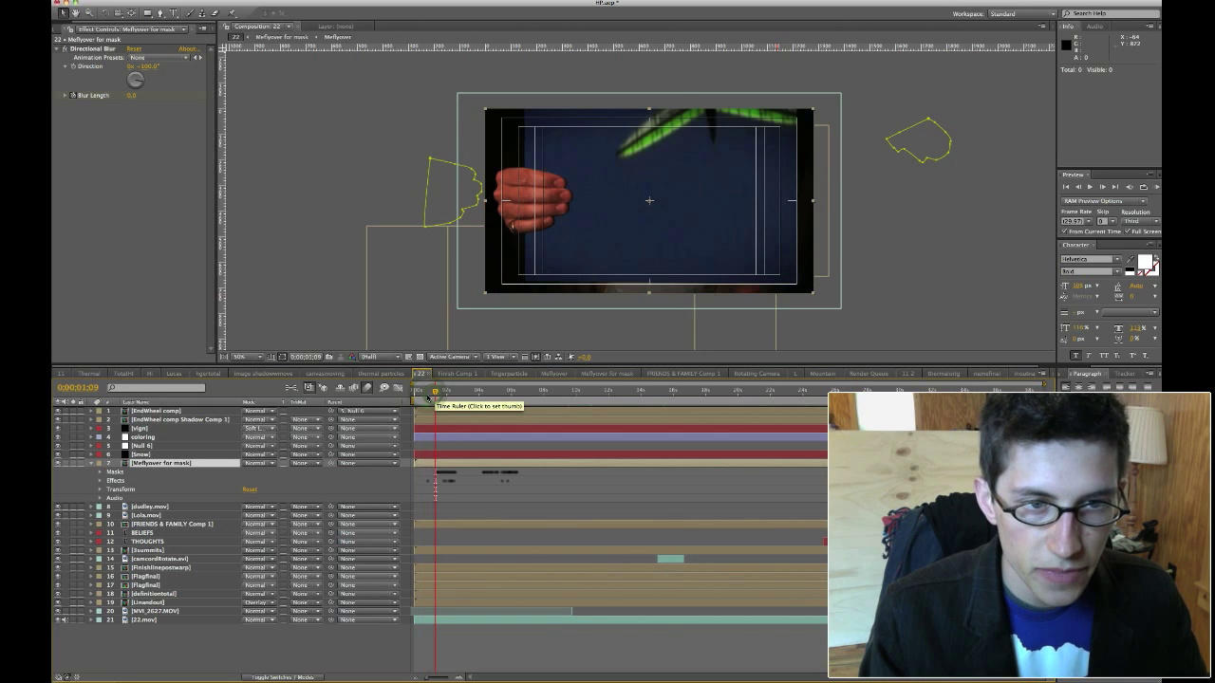
left_click(428, 397)
left_click(428, 396)
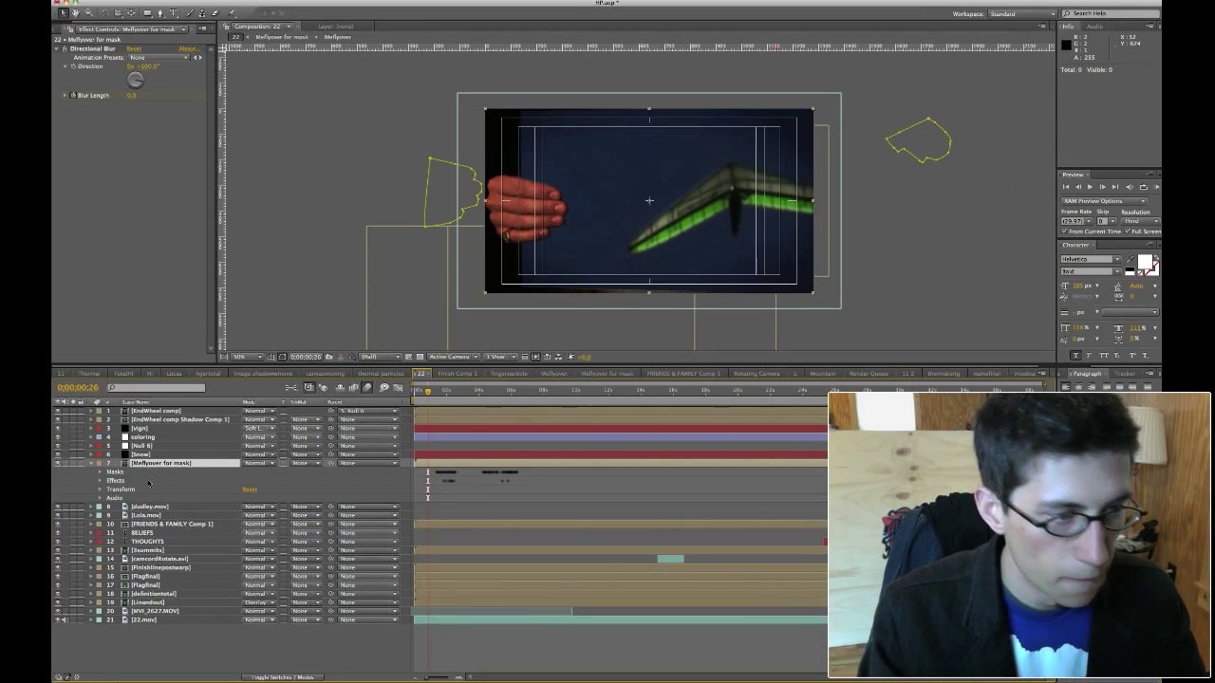
left_click(58, 463)
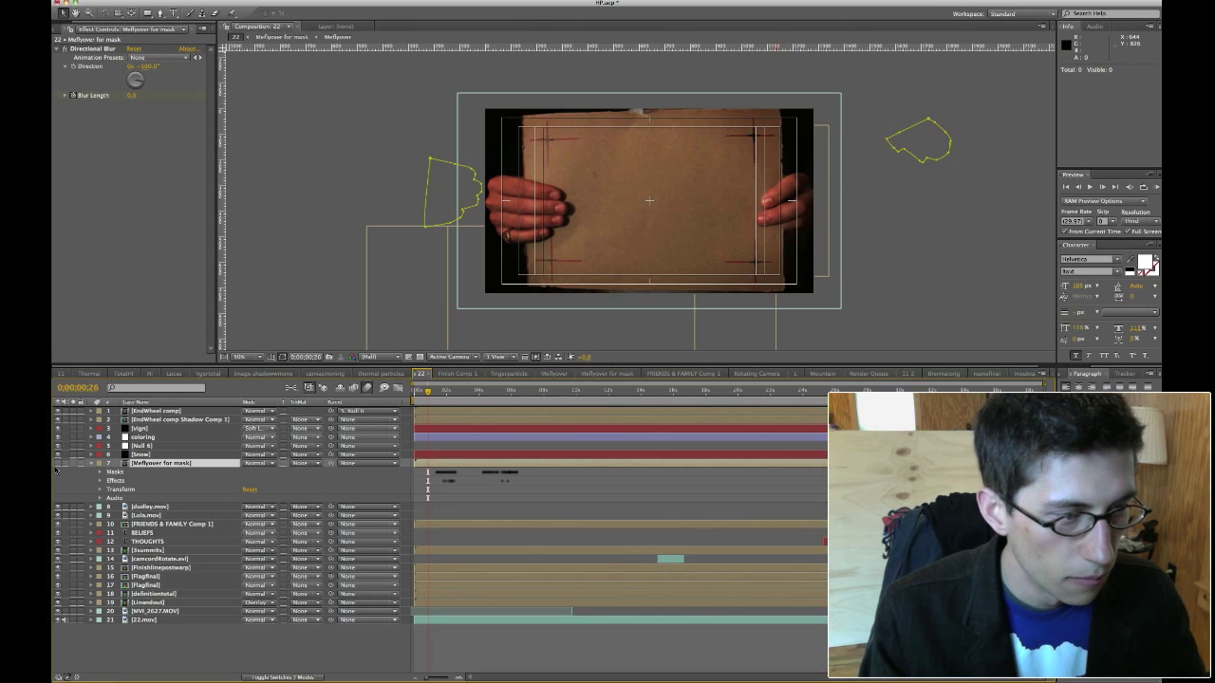
left_click(55, 469)
left_click(58, 463)
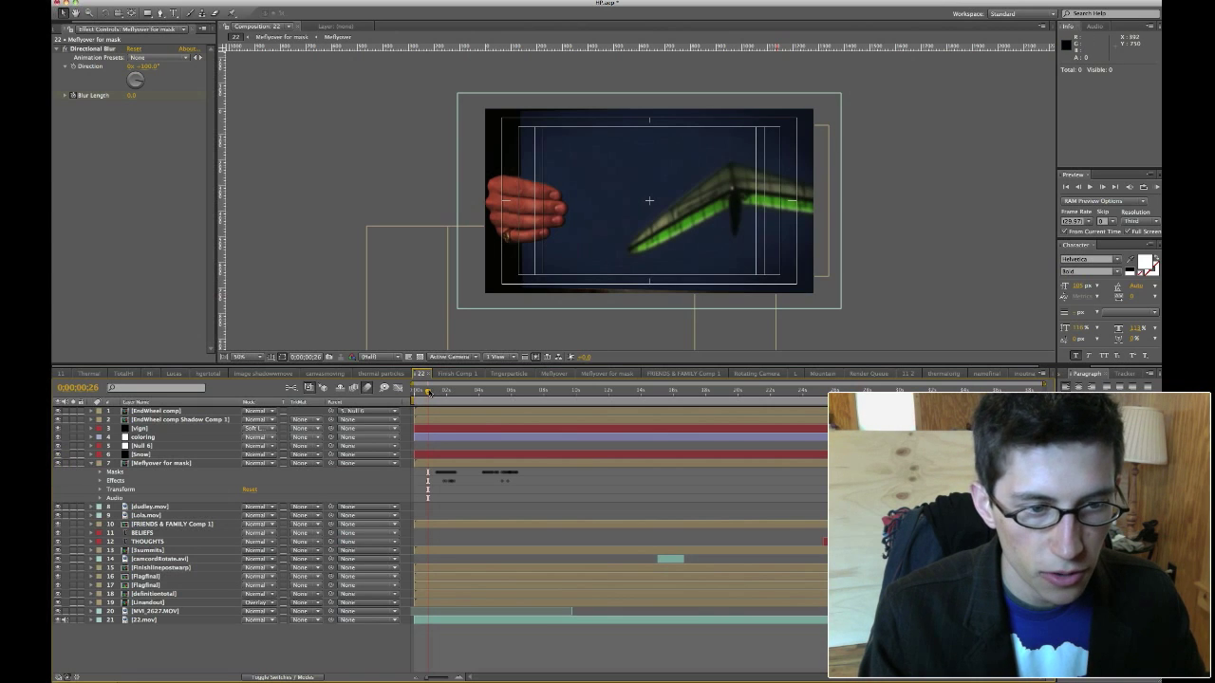
Scrub to 0;00;08;17 where Directional Blur length reaches 24.1, then review 0;00;02;24–0;00;05;17
left_click_drag(449, 395, 506, 394)
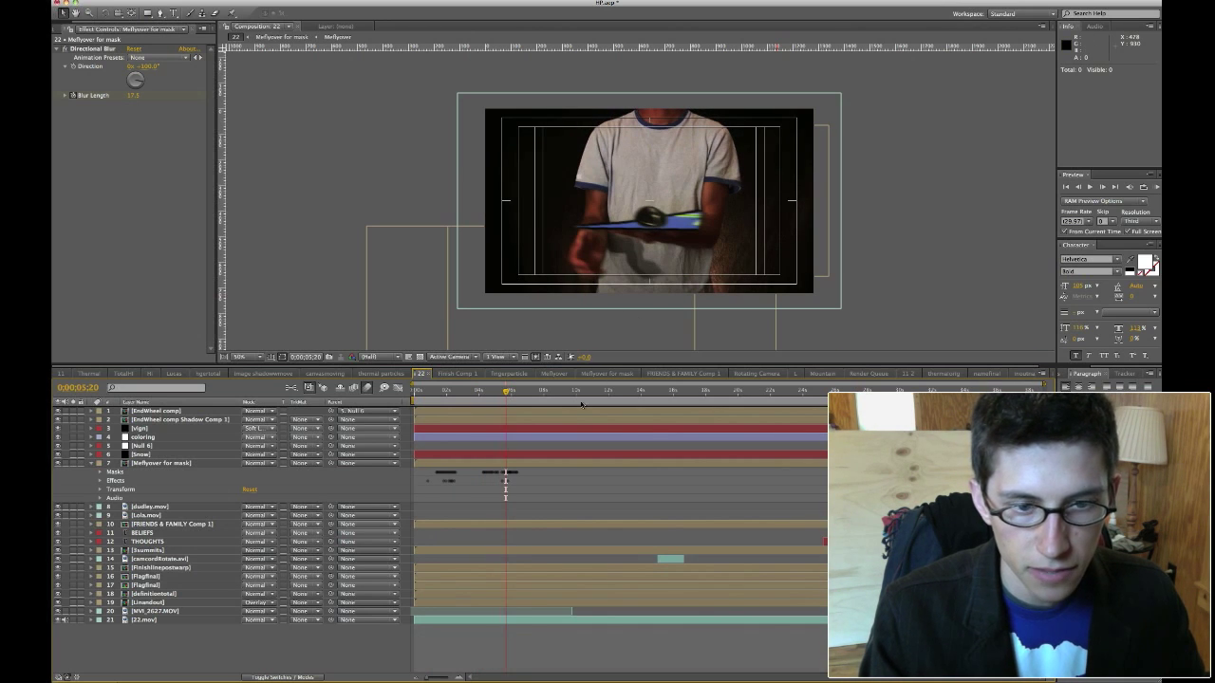
mouse_move(562, 394)
left_mouse_down()
mouse_move(543, 395)
mouse_move(553, 395)
left_mouse_up()
key("j")
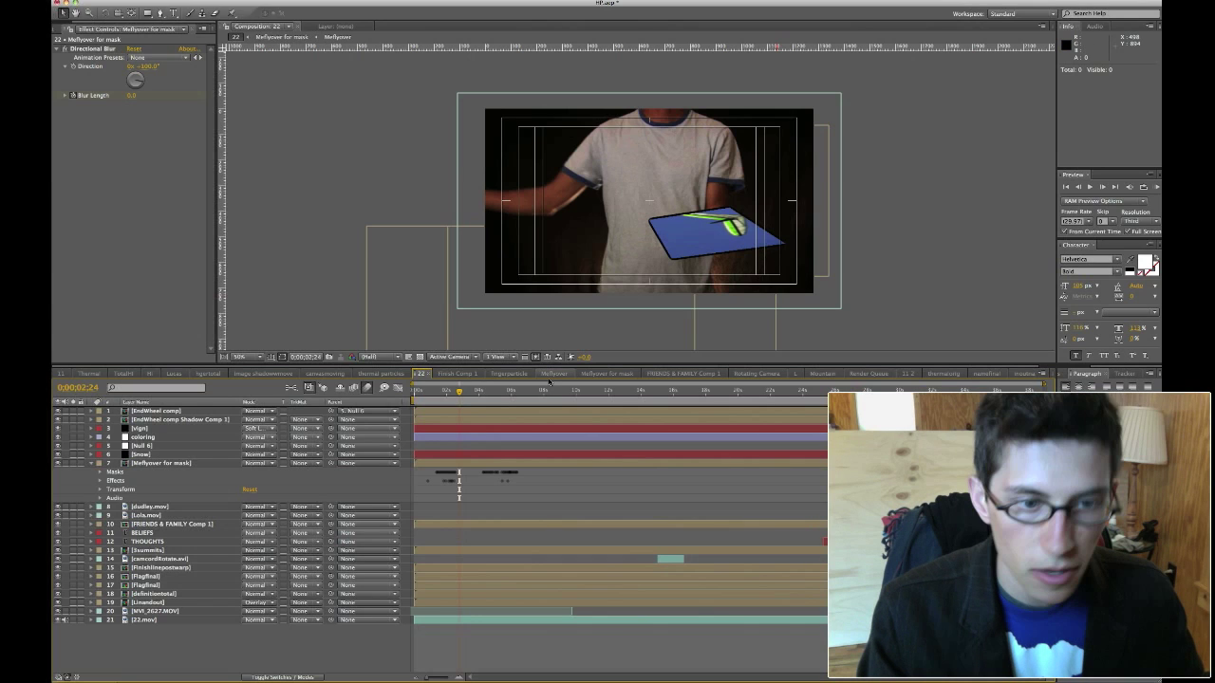
left_click_drag(502, 391, 519, 399)
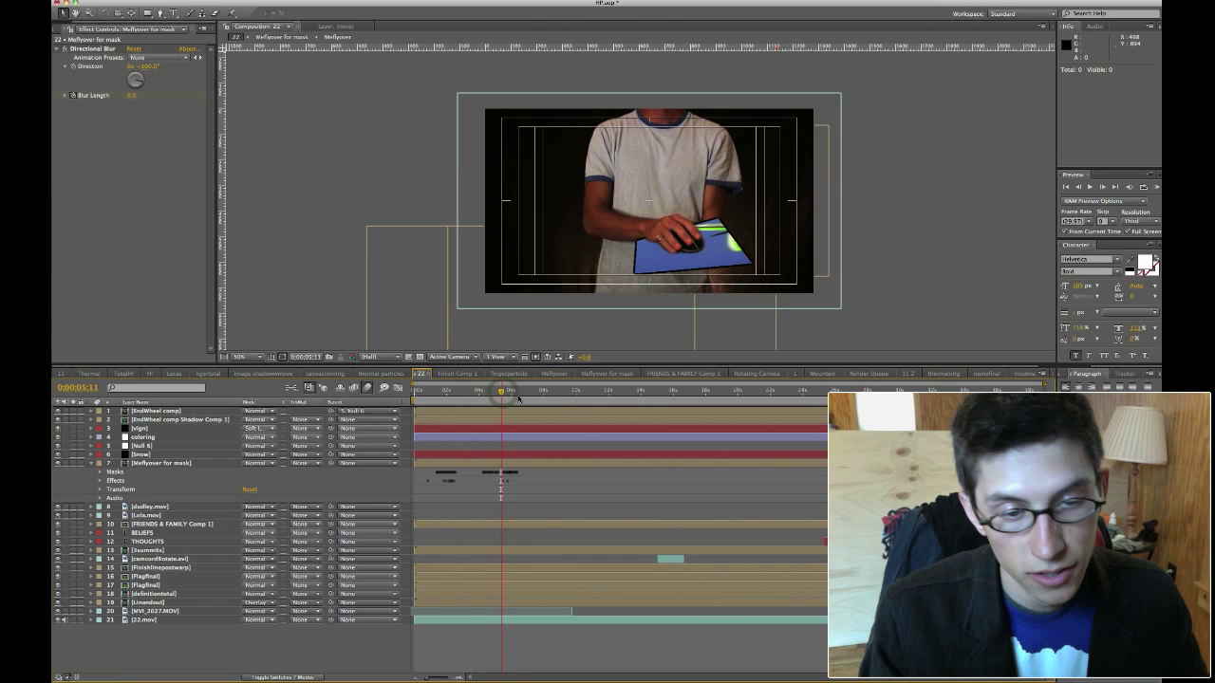
left_click(519, 399)
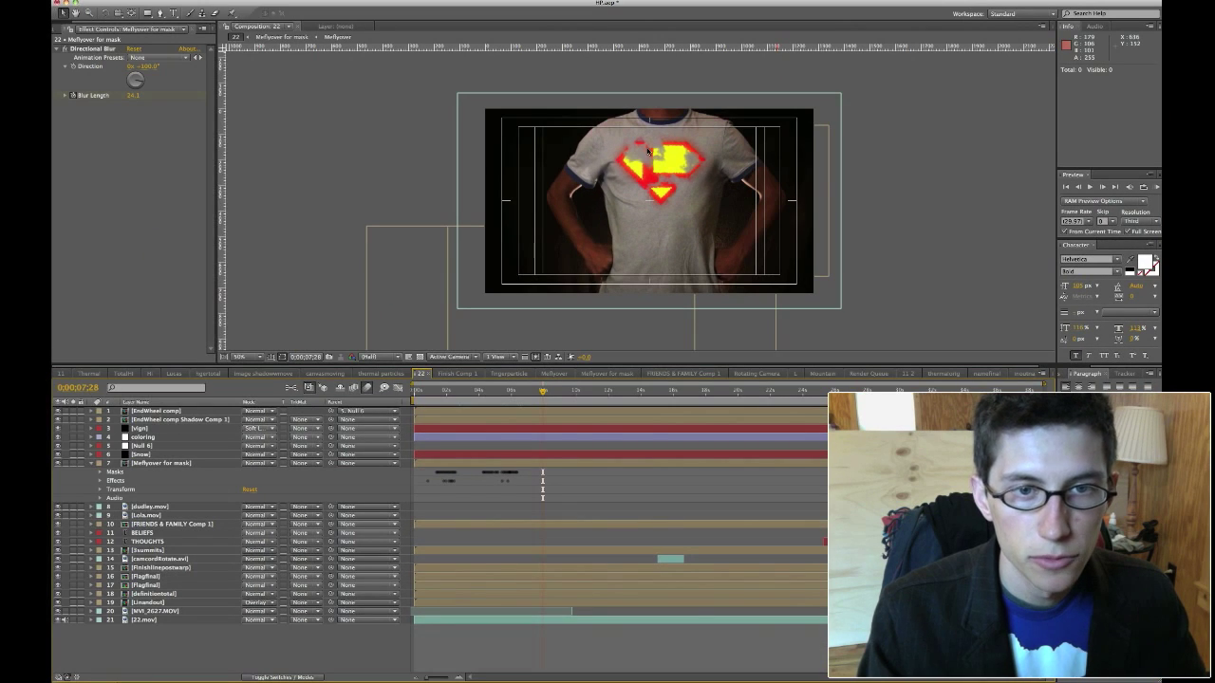
Preview the glowing shirt logo frames at 0;00;09;20, 0;00;13;17 and 0;00;17;13
left_click(569, 393)
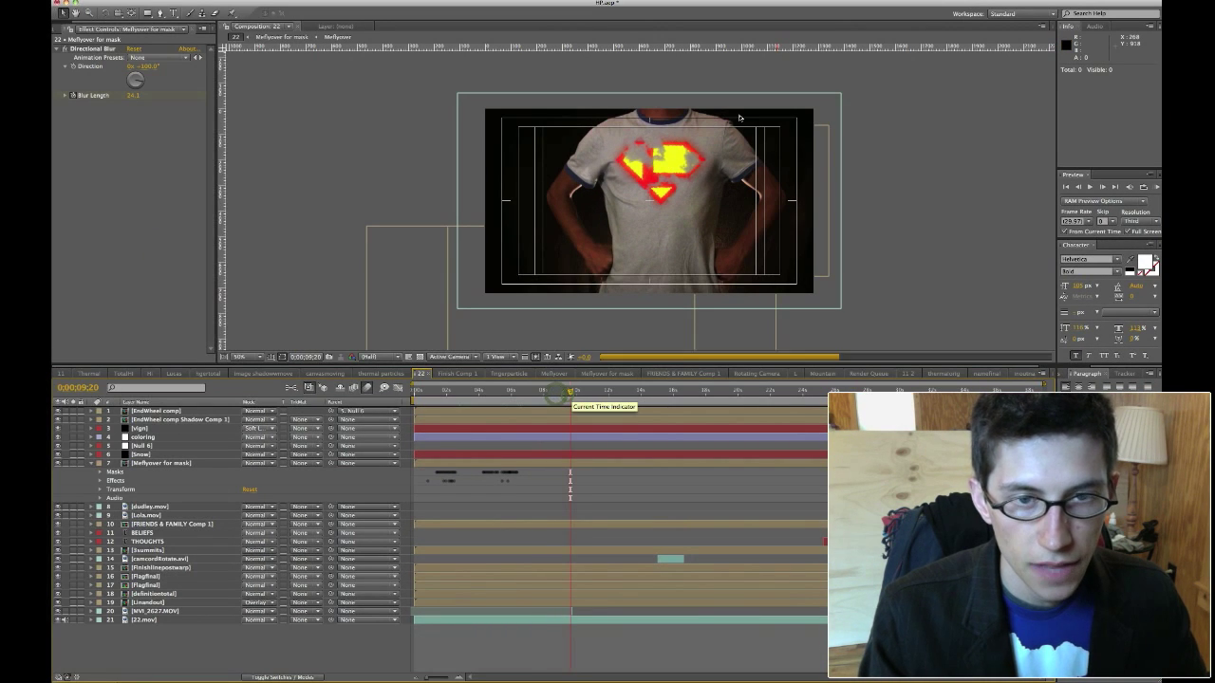
left_click(608, 393)
left_click(633, 393)
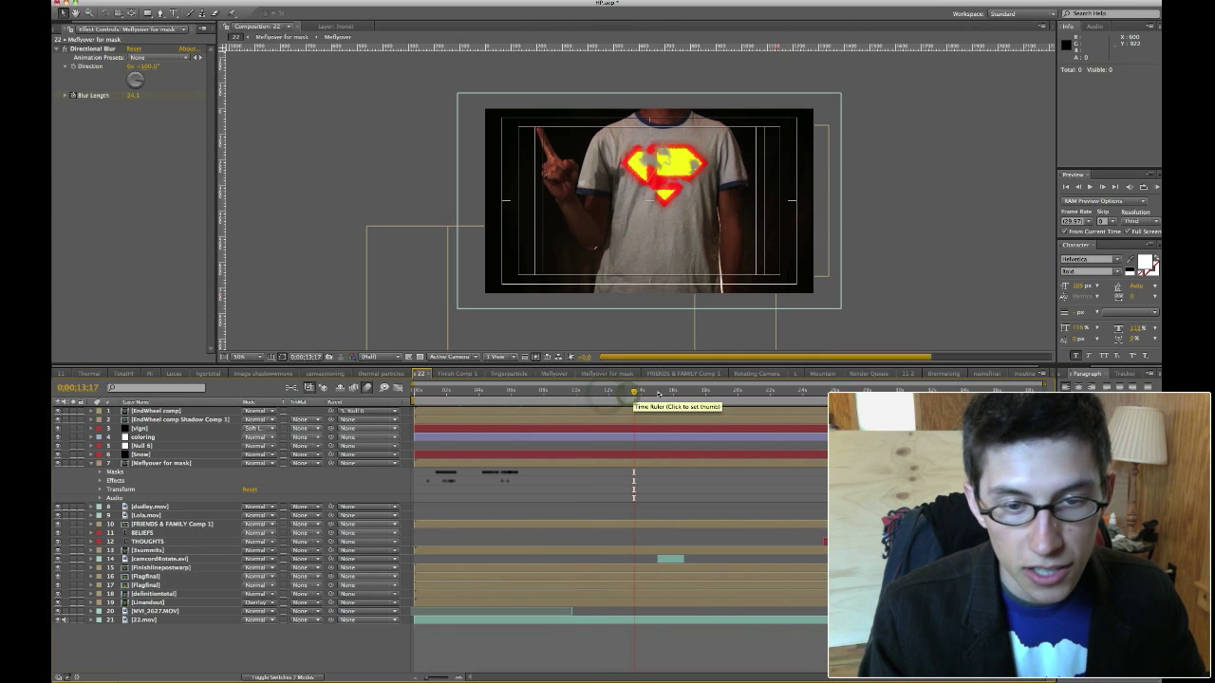
left_click(658, 393)
left_click(697, 393)
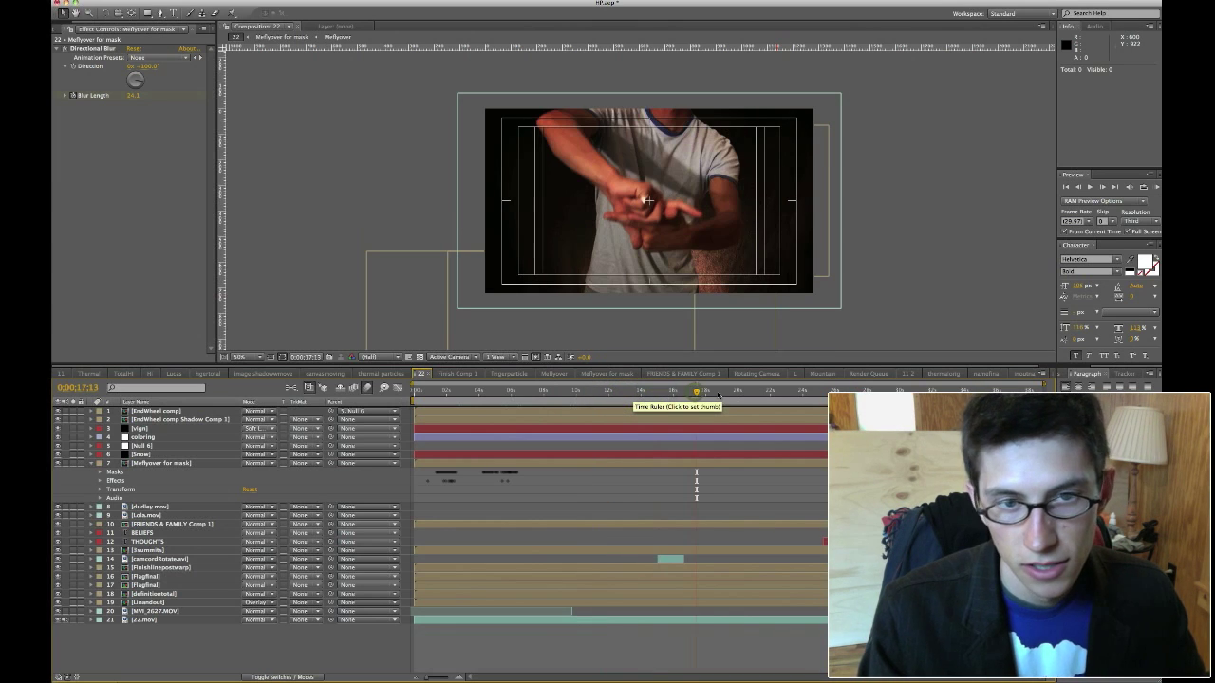
Preview the red-jacket snow shots at 0;00;20;09, 0;00;23;02, 0;00;22;24 and 0;00;24;17
left_click(743, 393)
left_click(759, 393)
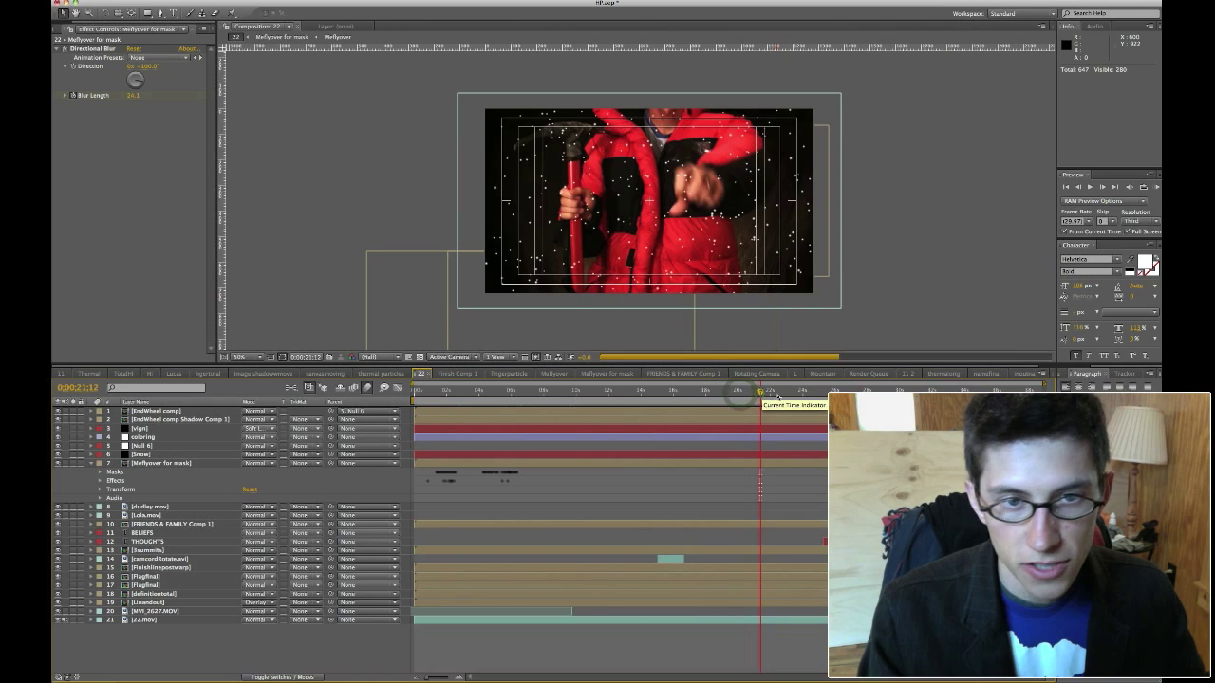
left_click(788, 393)
left_click(784, 393)
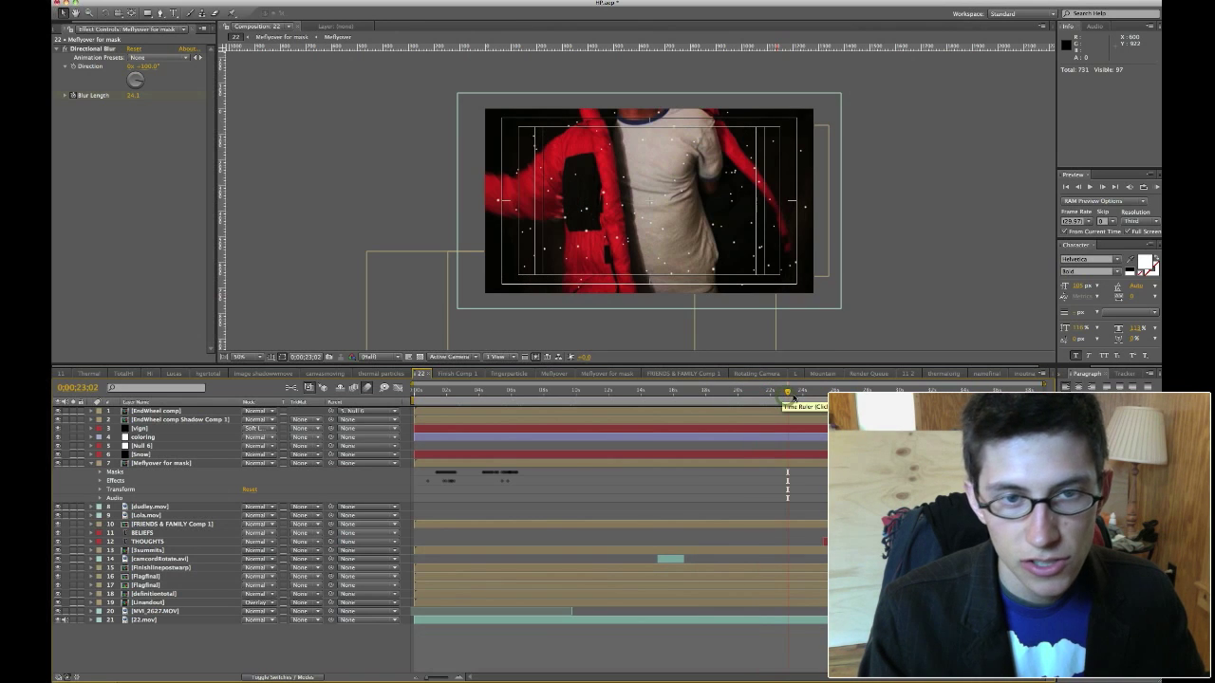
left_click(795, 392)
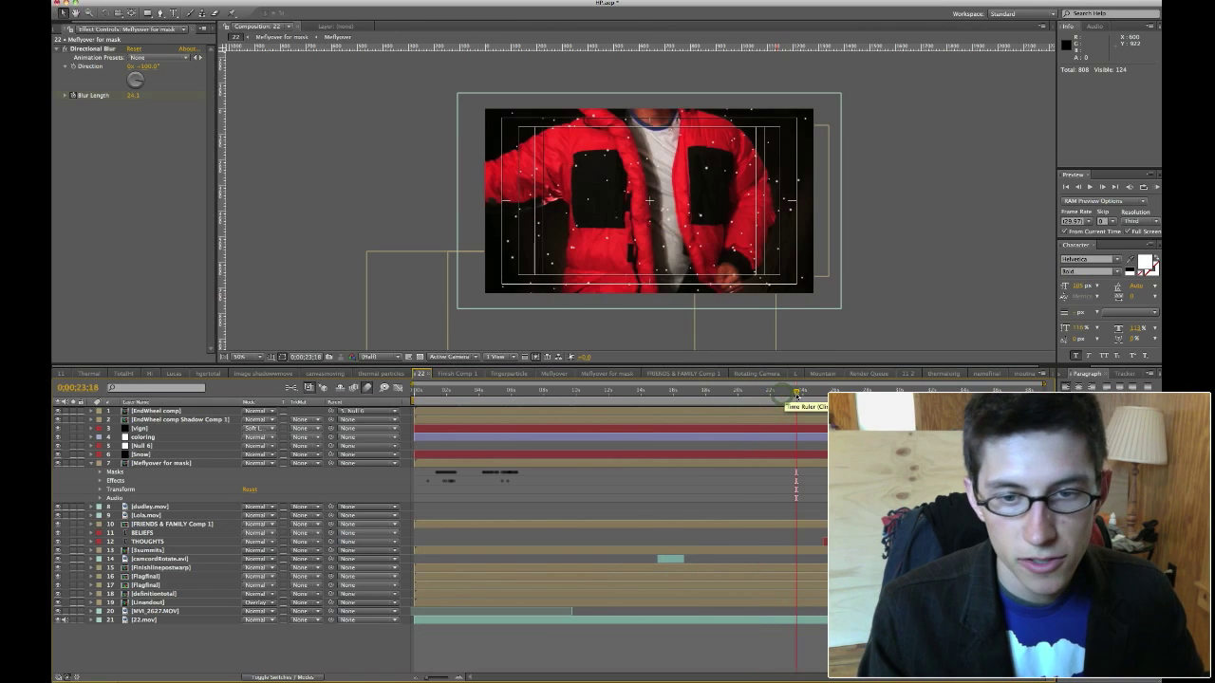
left_click(811, 393)
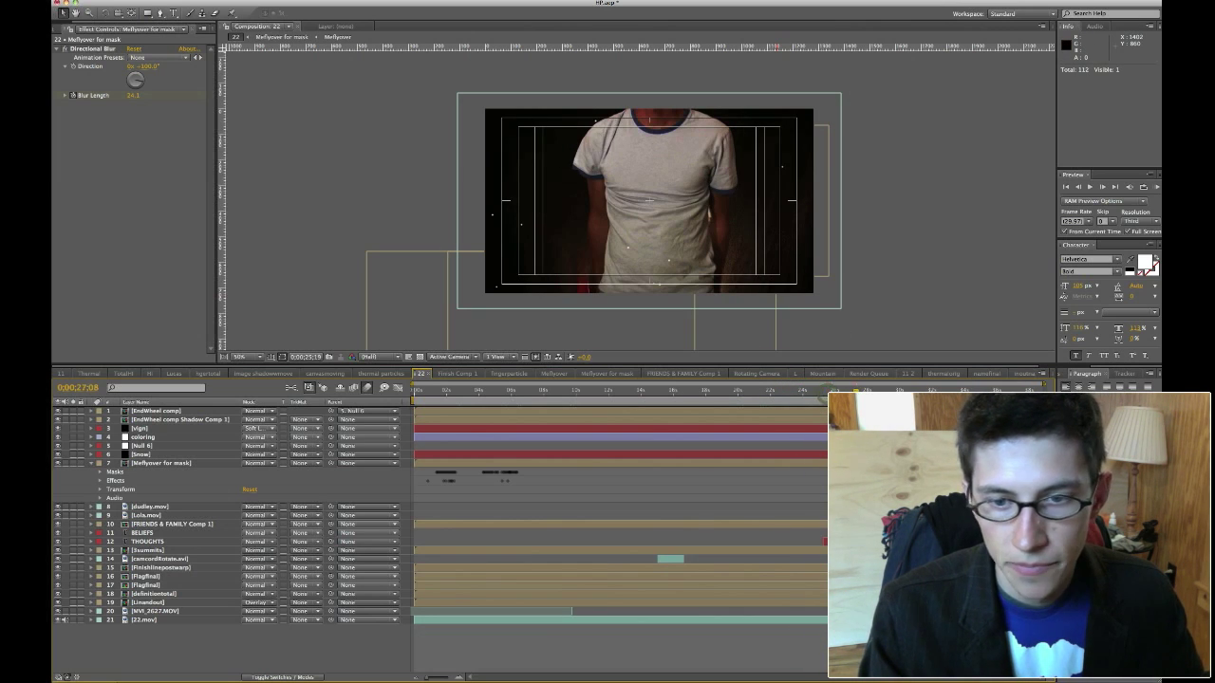
Preview frames 0;00;27;08 and 0;00;28;13 (FRIENDS & FAMILY title), then 0;00;29;12, 0;00;33;08 and 0;00;34;09
left_click(856, 389)
left_click(871, 390)
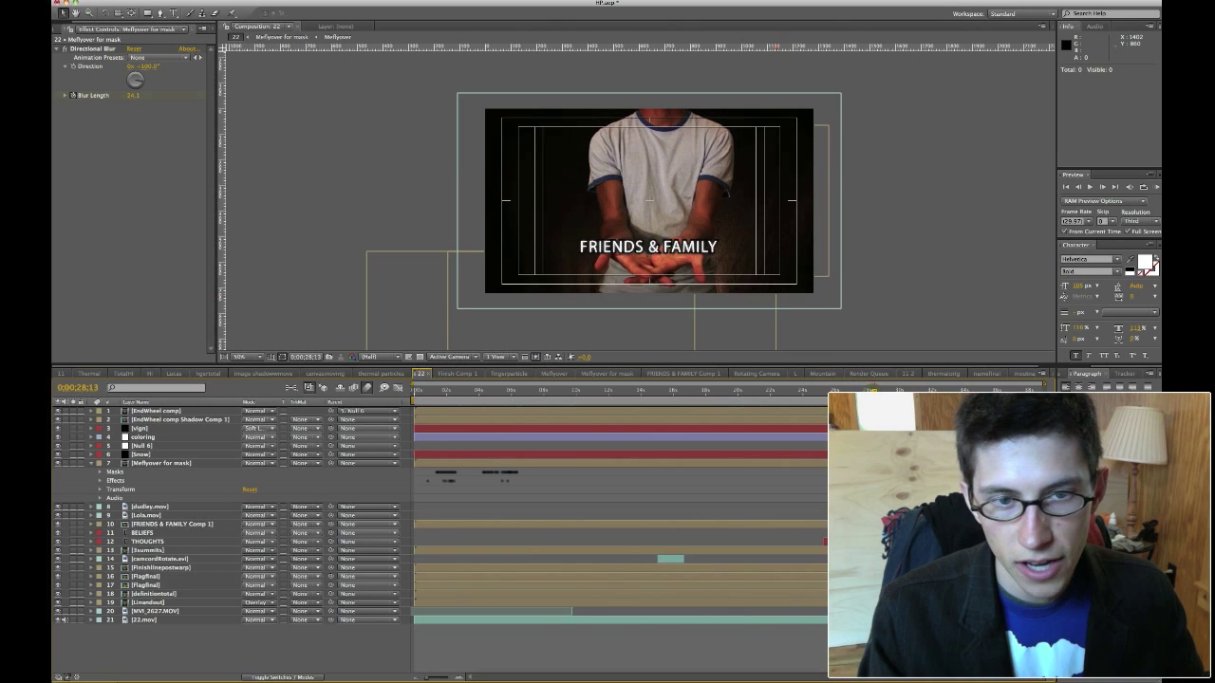
left_click(889, 389)
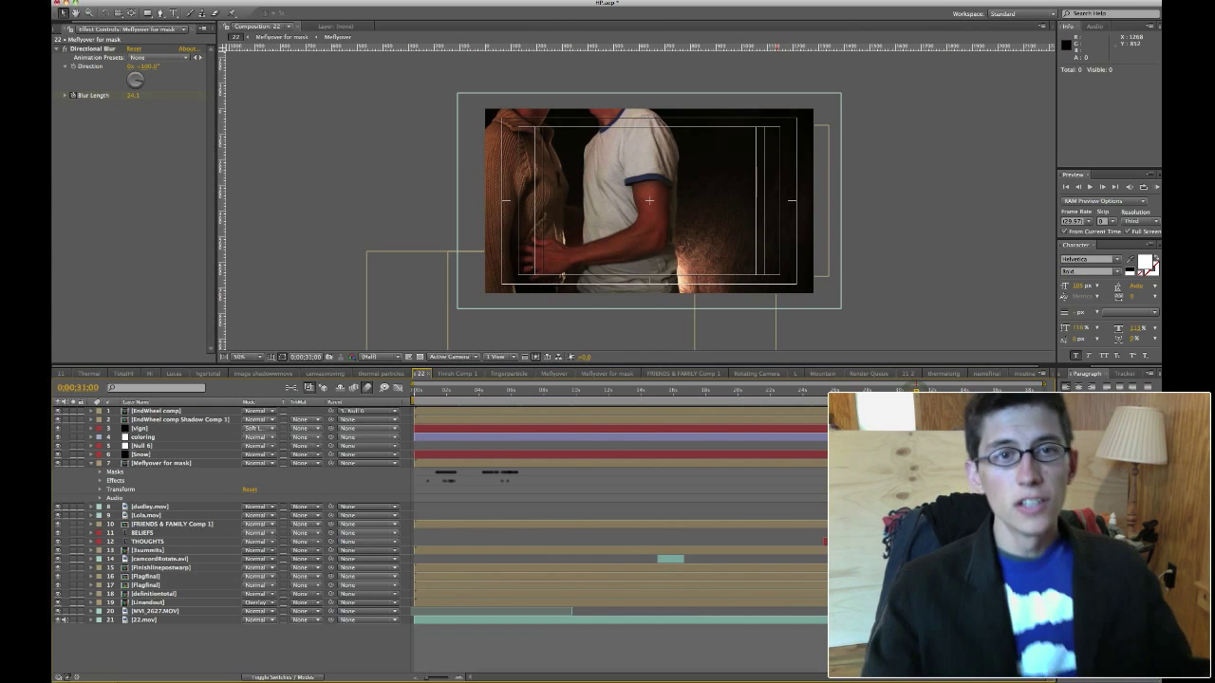
left_click(952, 389)
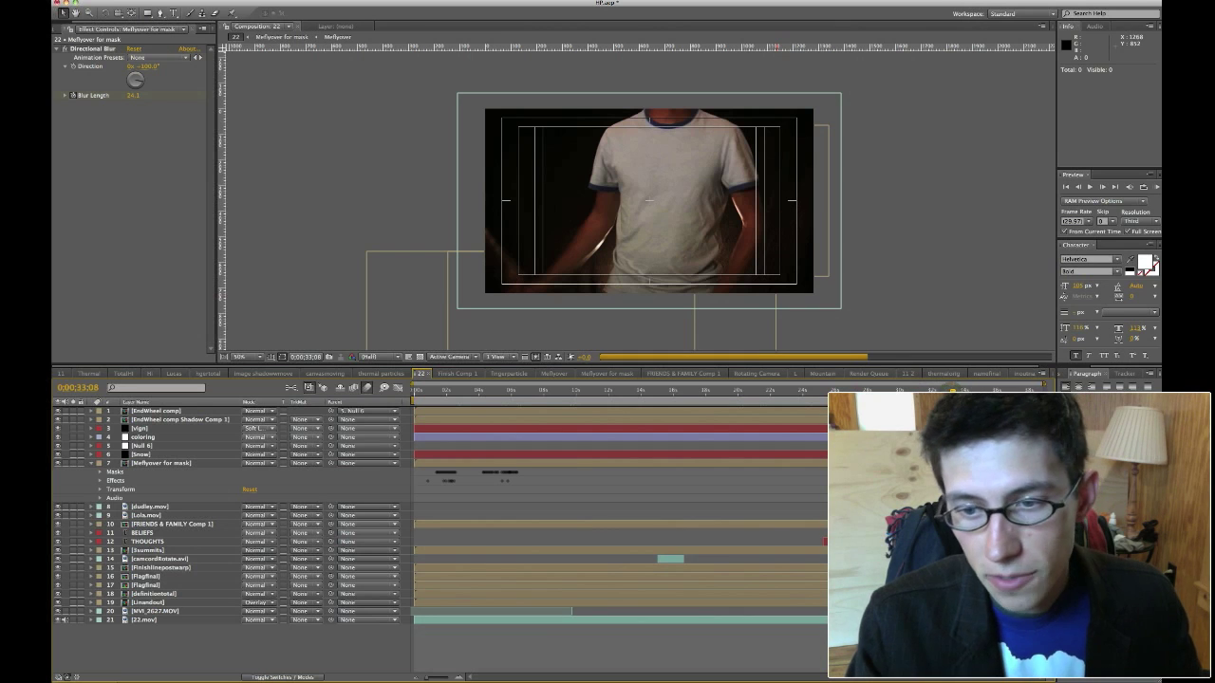
left_click(965, 389)
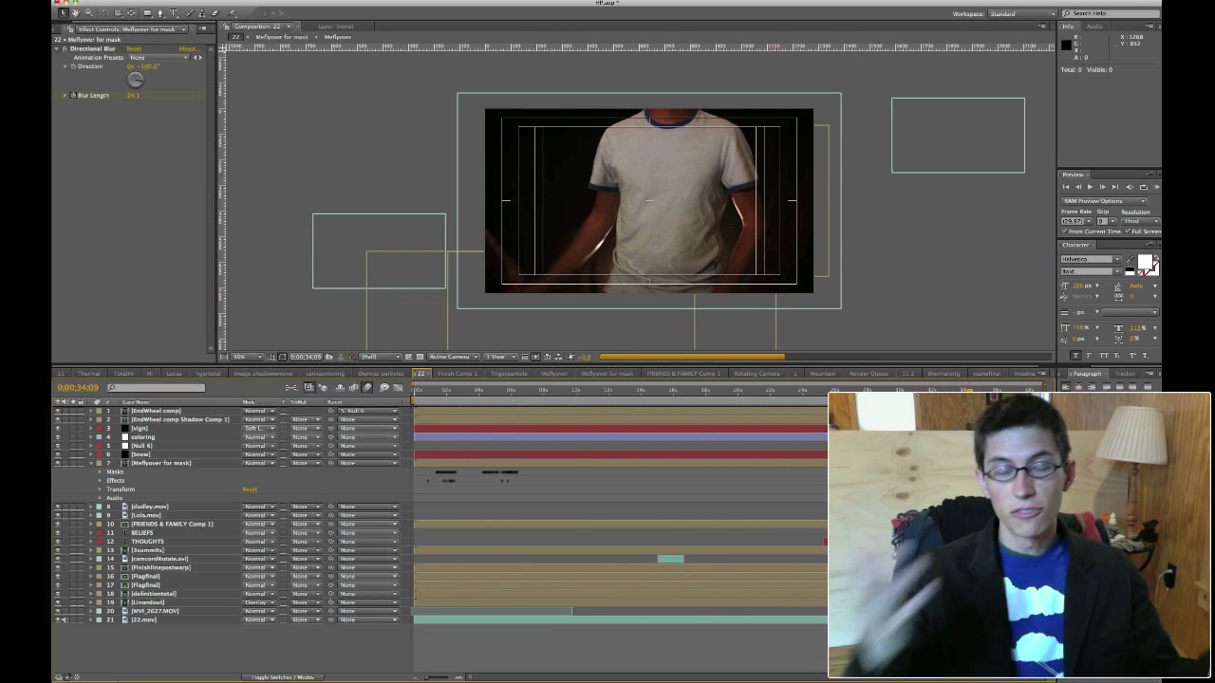